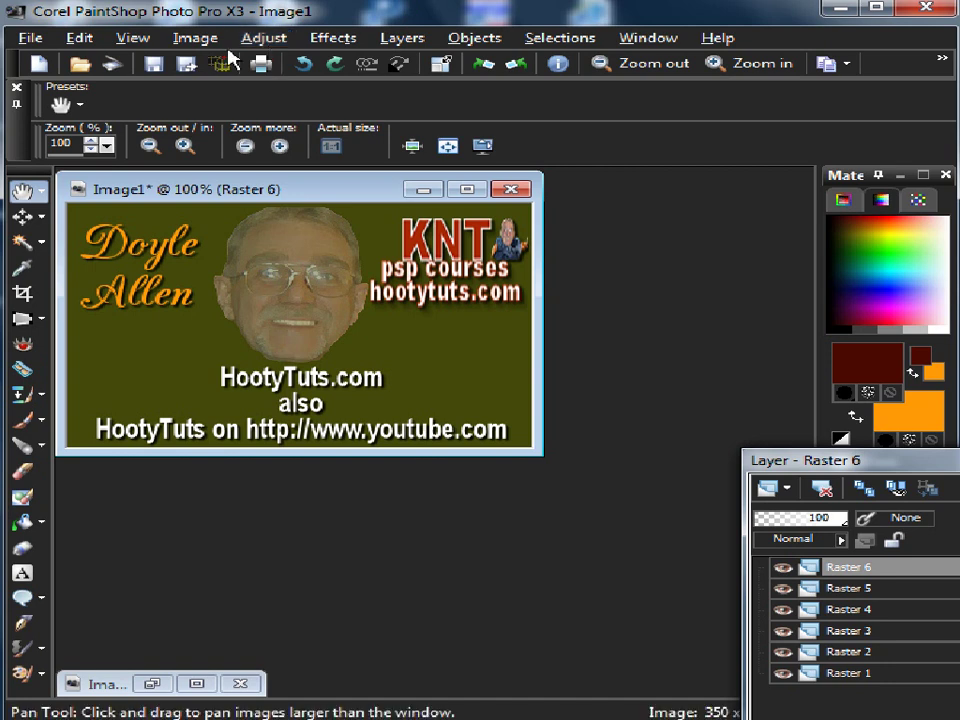
Launch Filters Unlimited 2.0 from the Effects plugins menu on the banner image.
click(334, 42)
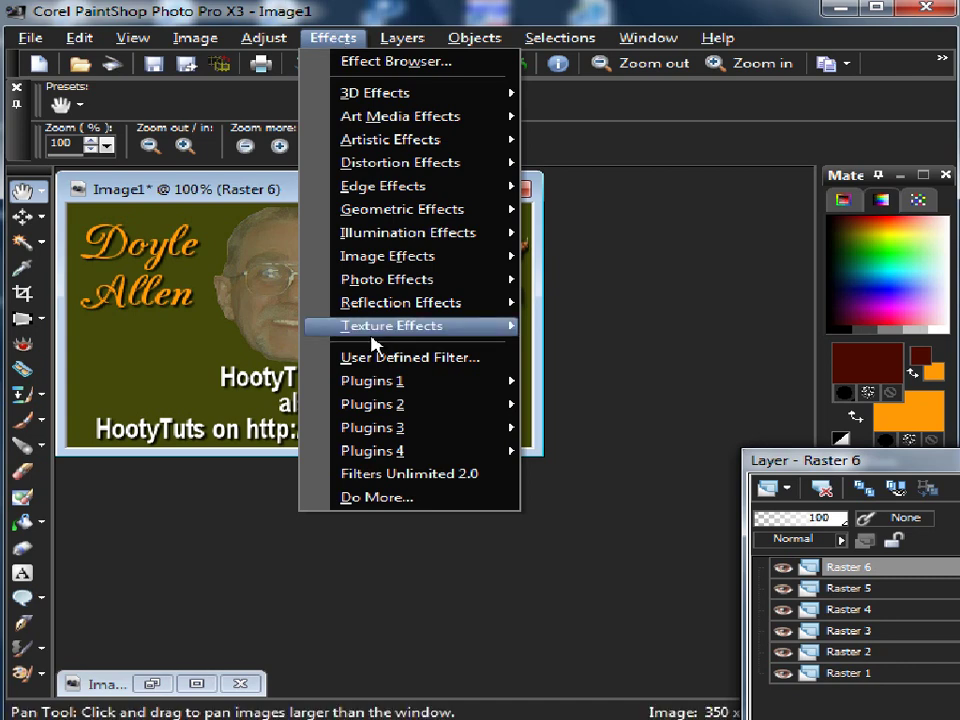
mouse_move(410, 381)
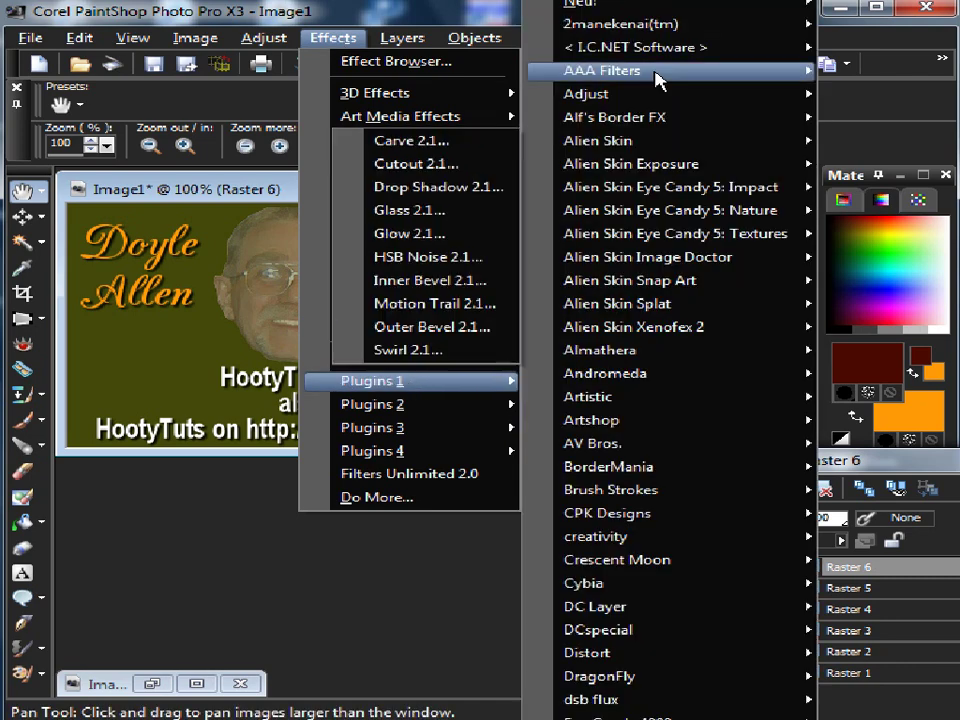
mouse_move(640, 47)
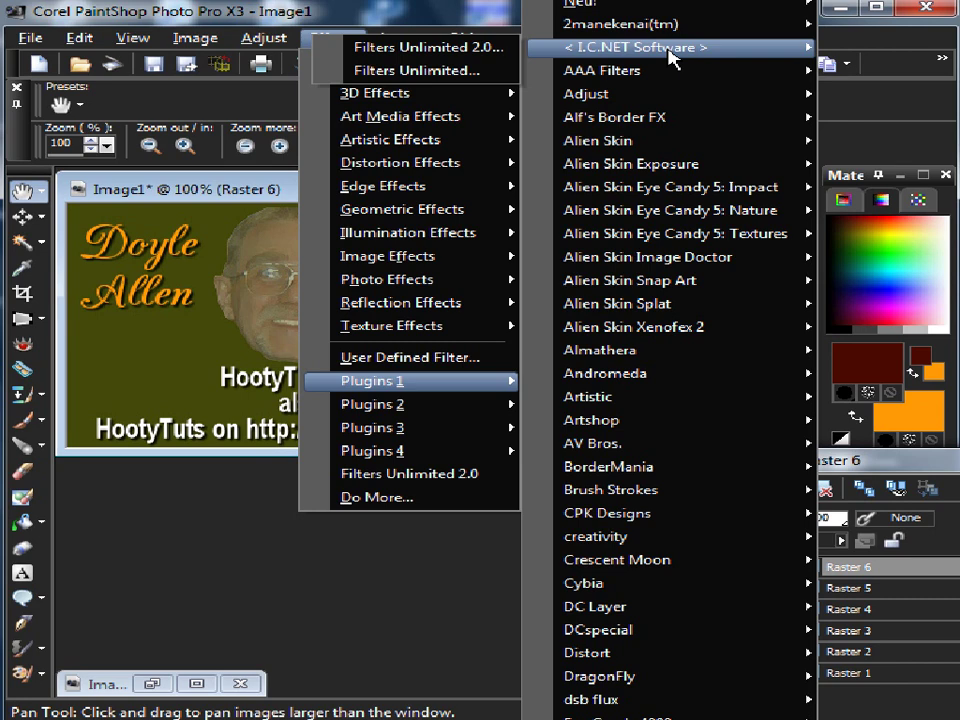
click(458, 48)
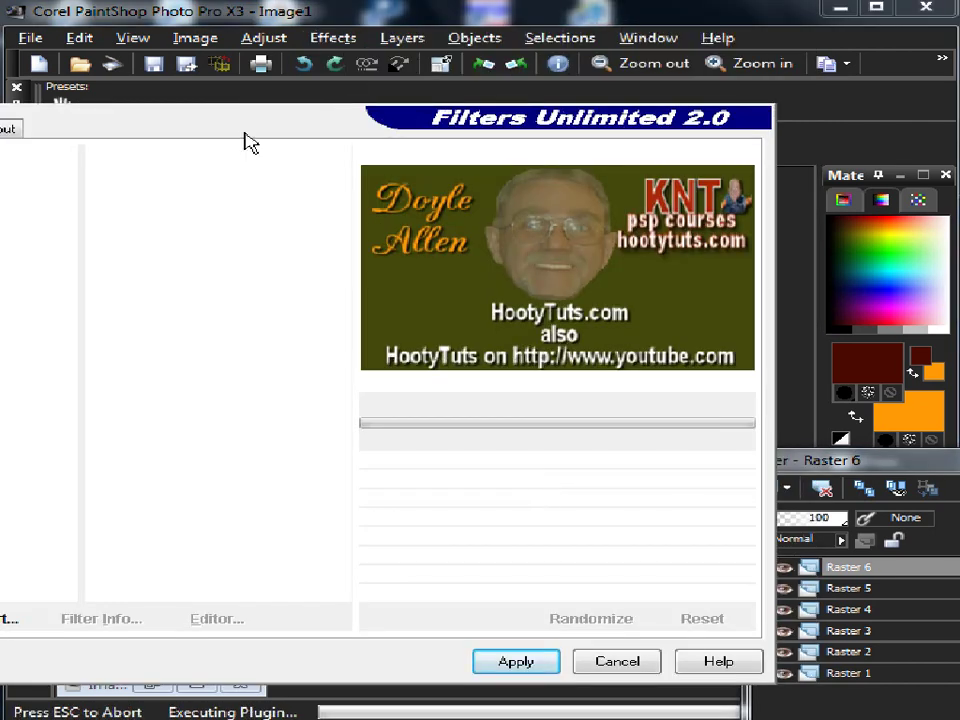
Drag the Filters Unlimited window right and slightly up so its category list is visible.
mouse_move(250, 142)
mouse_down()
mouse_move(535, 138)
mouse_move(521, 135)
mouse_up()
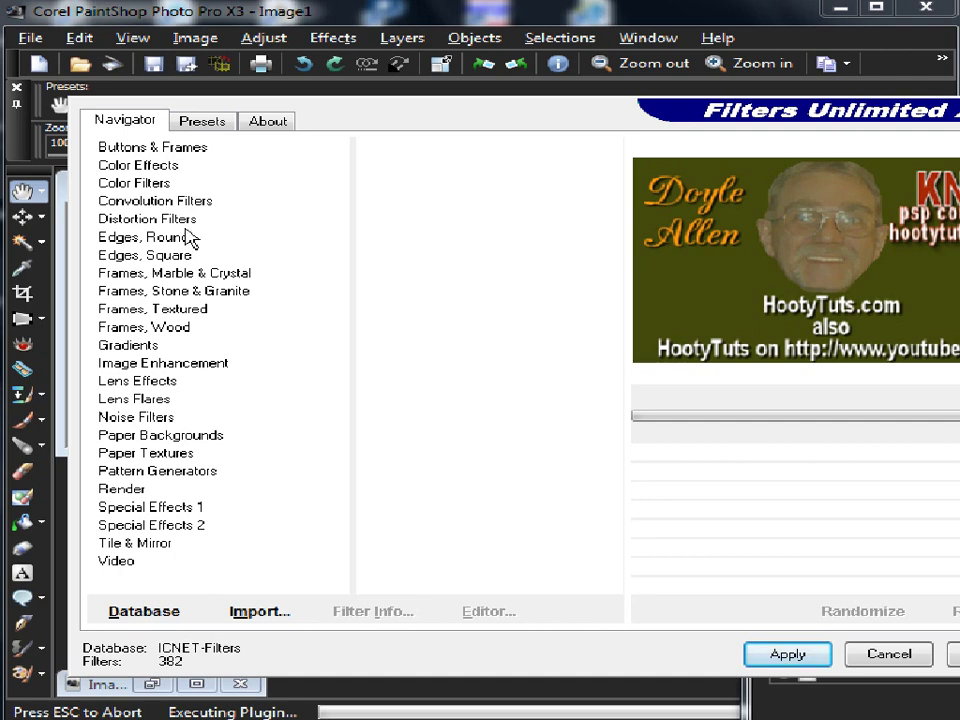
drag(394, 131, 390, 112)
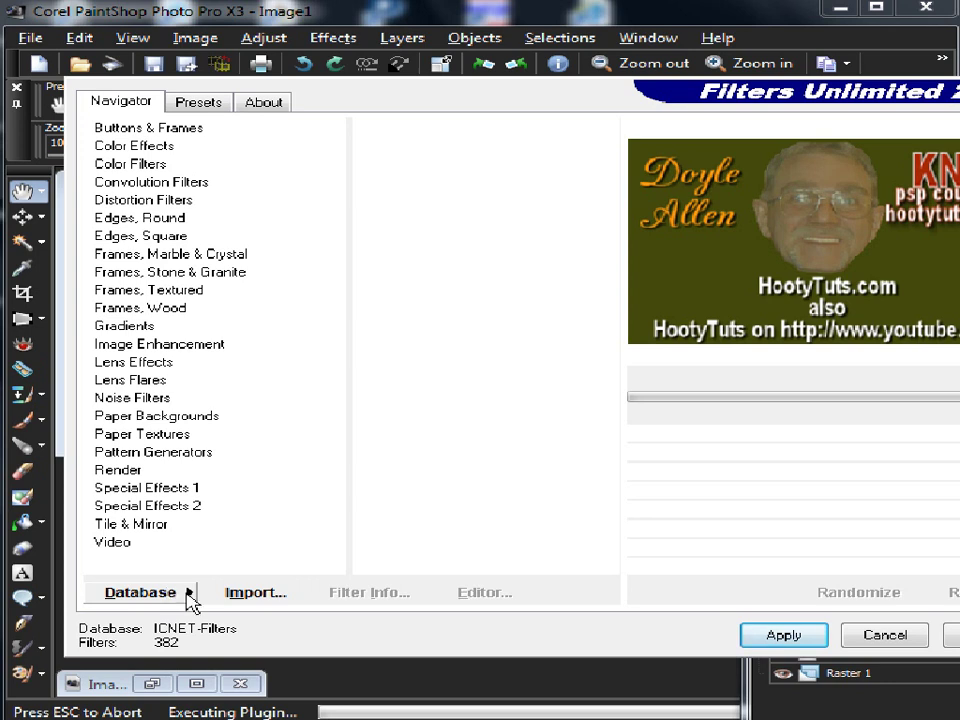
Open the Andrews1.db filter database in Filters Unlimited.
click(189, 598)
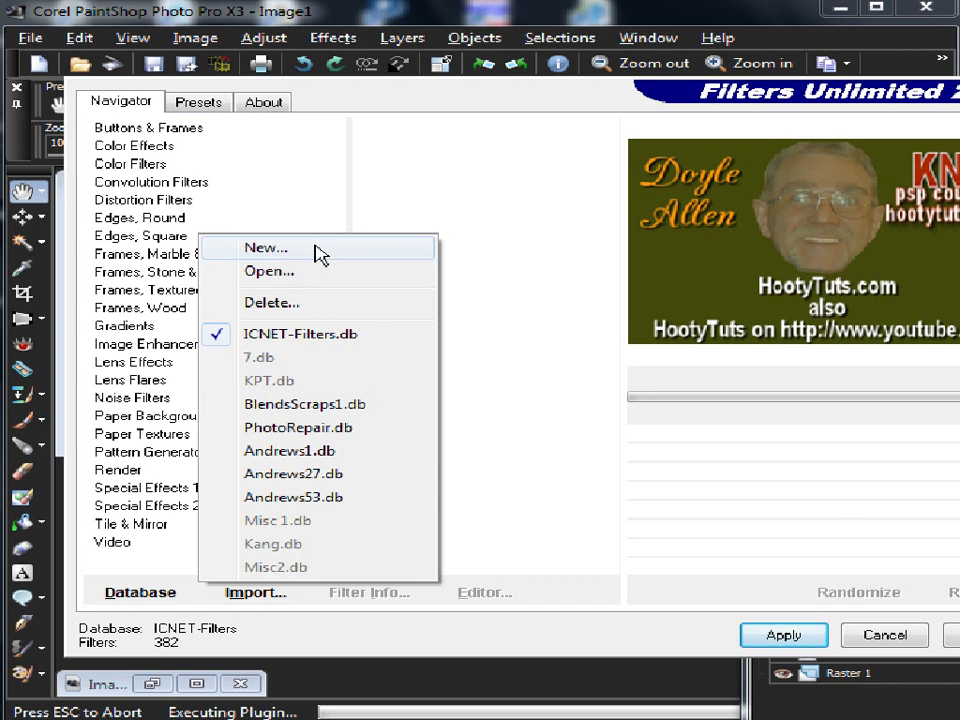
click(306, 280)
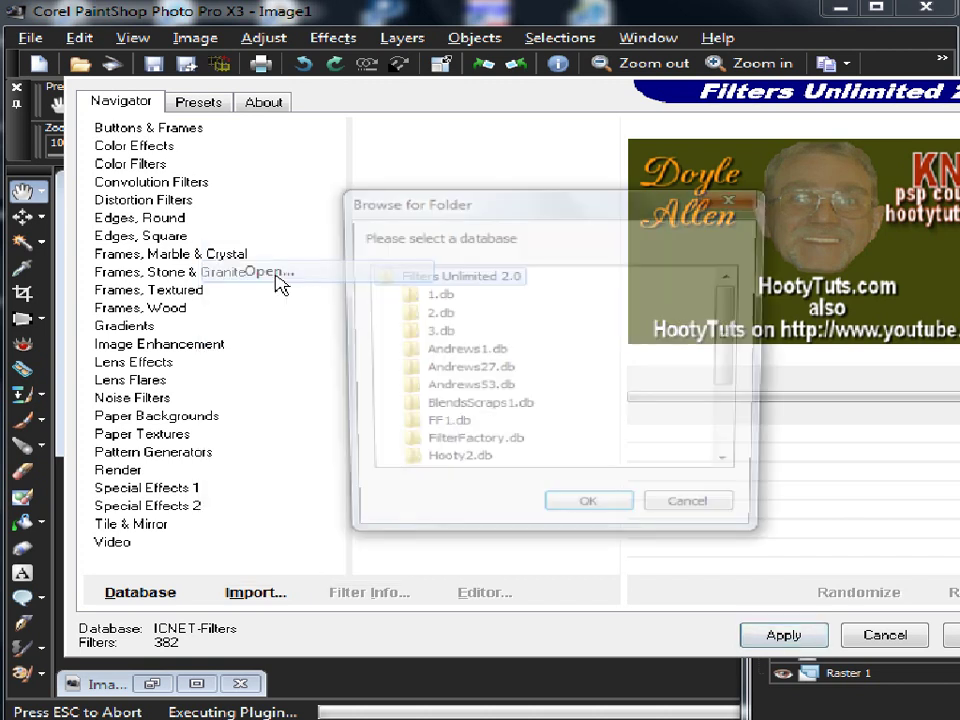
click(480, 354)
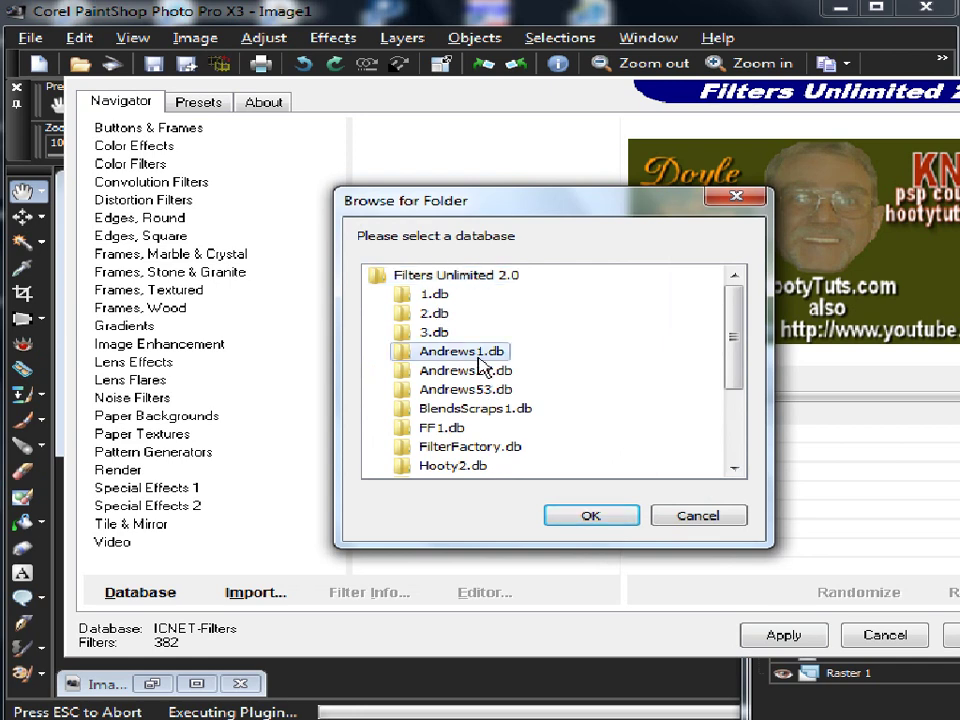
click(592, 515)
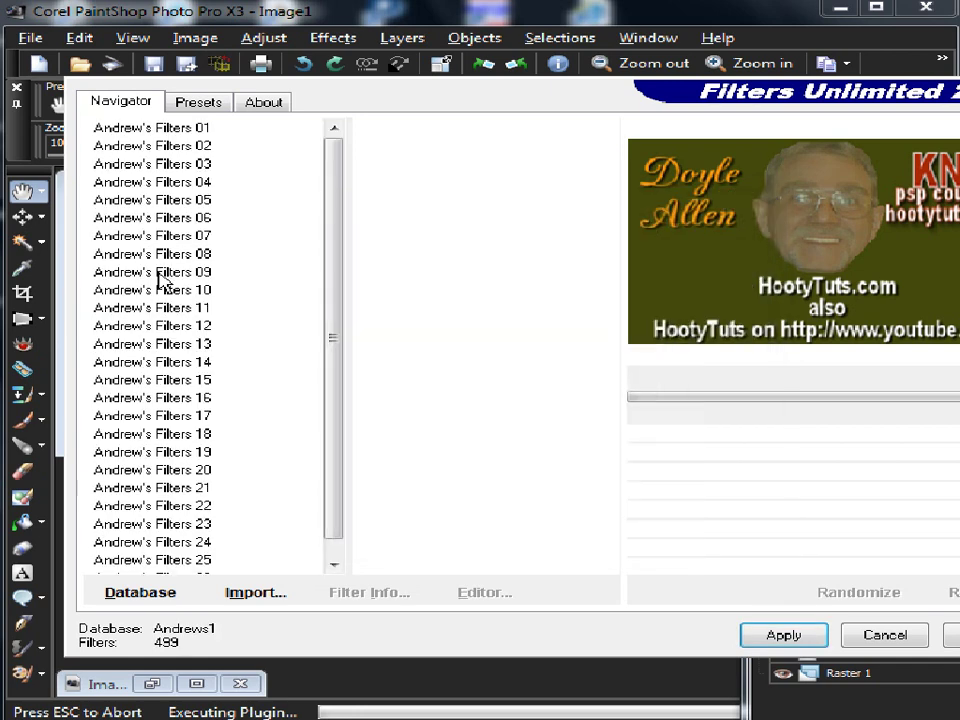
Switch the active filter database to Andrews27.db.
click(185, 598)
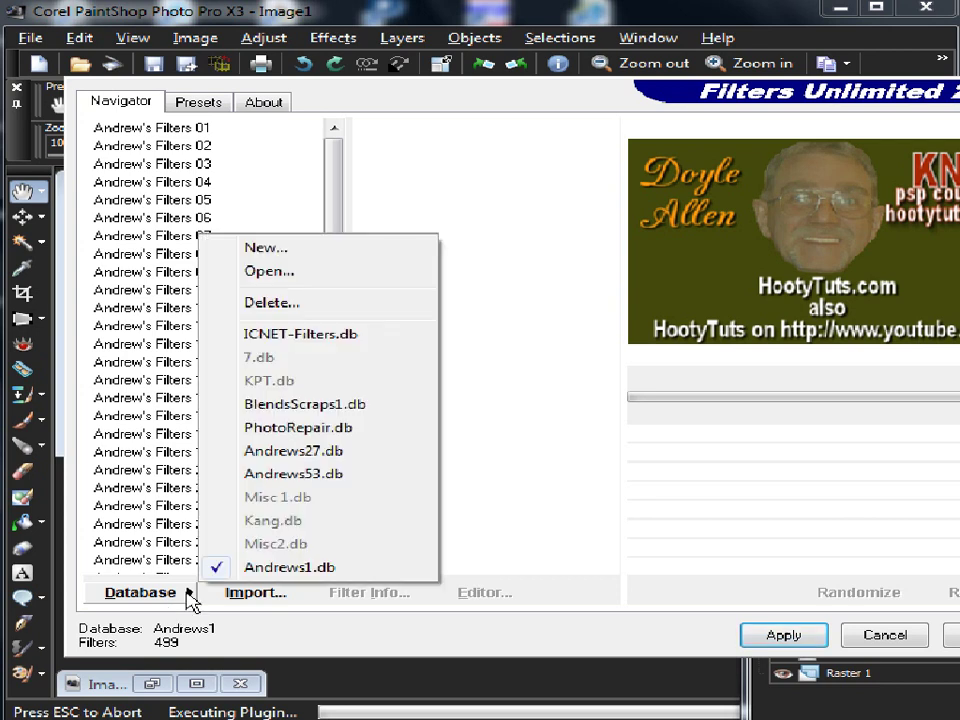
click(329, 455)
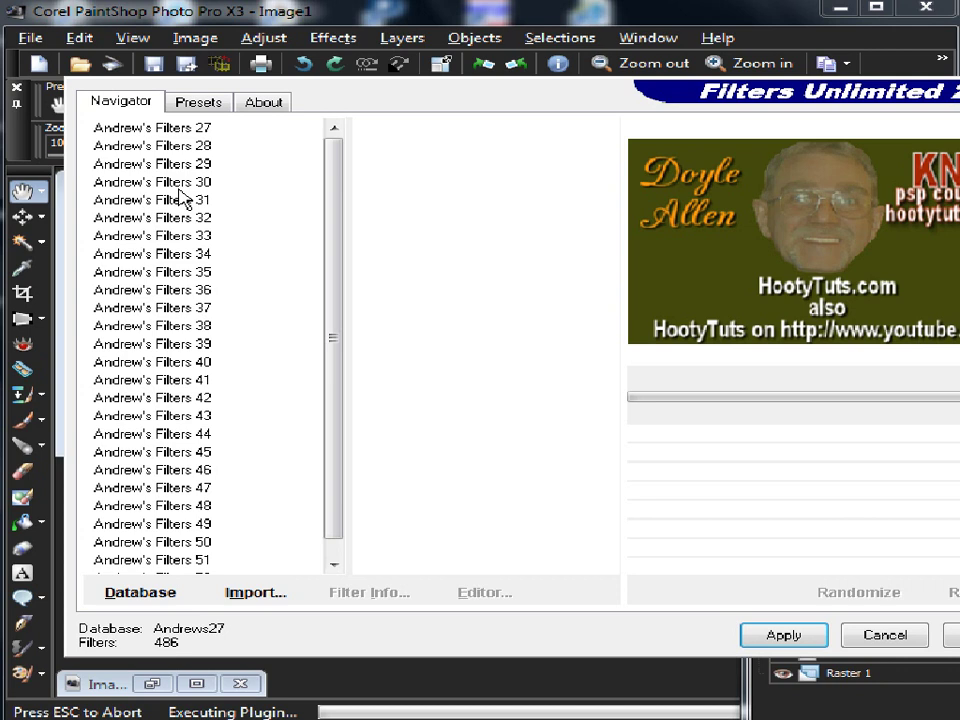
click(193, 605)
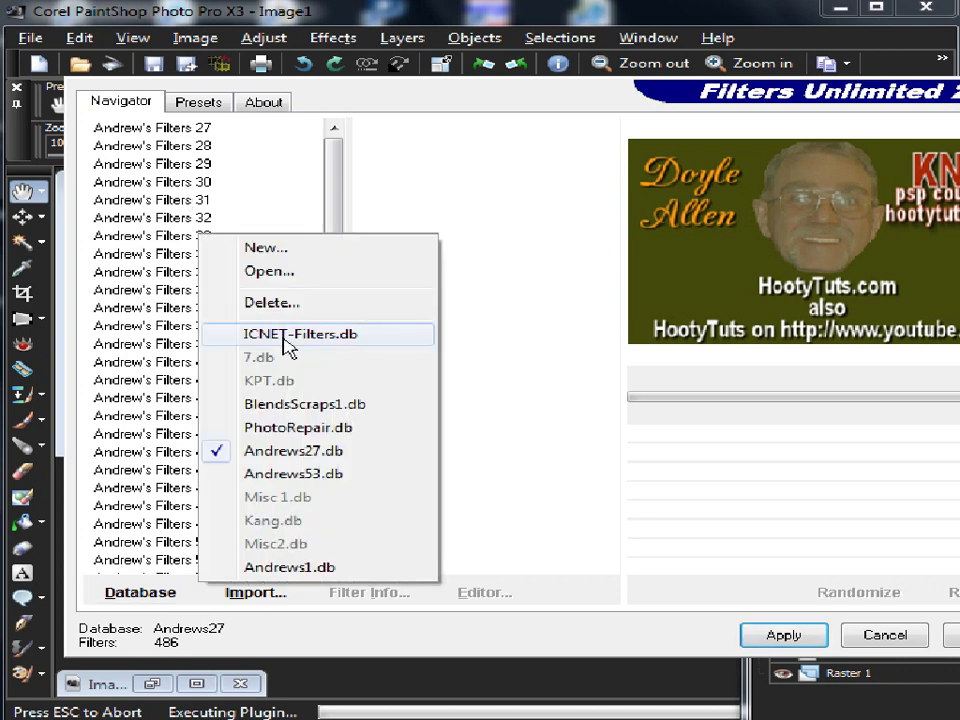
Create a new filter database named Misc3.
click(306, 259)
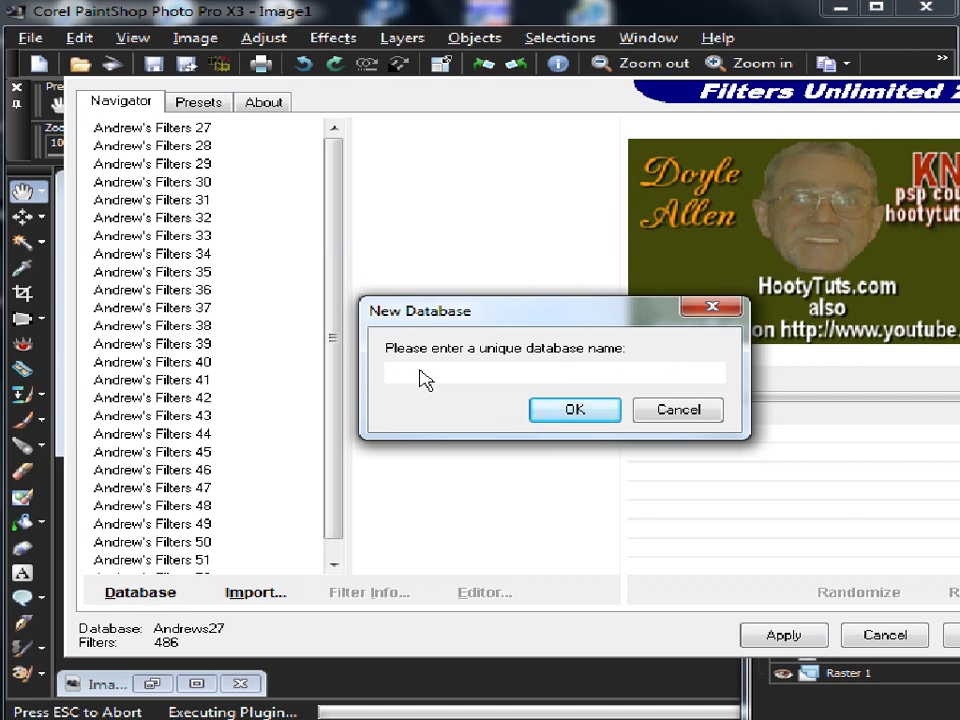
text(Mis)
text(c3)
click(568, 412)
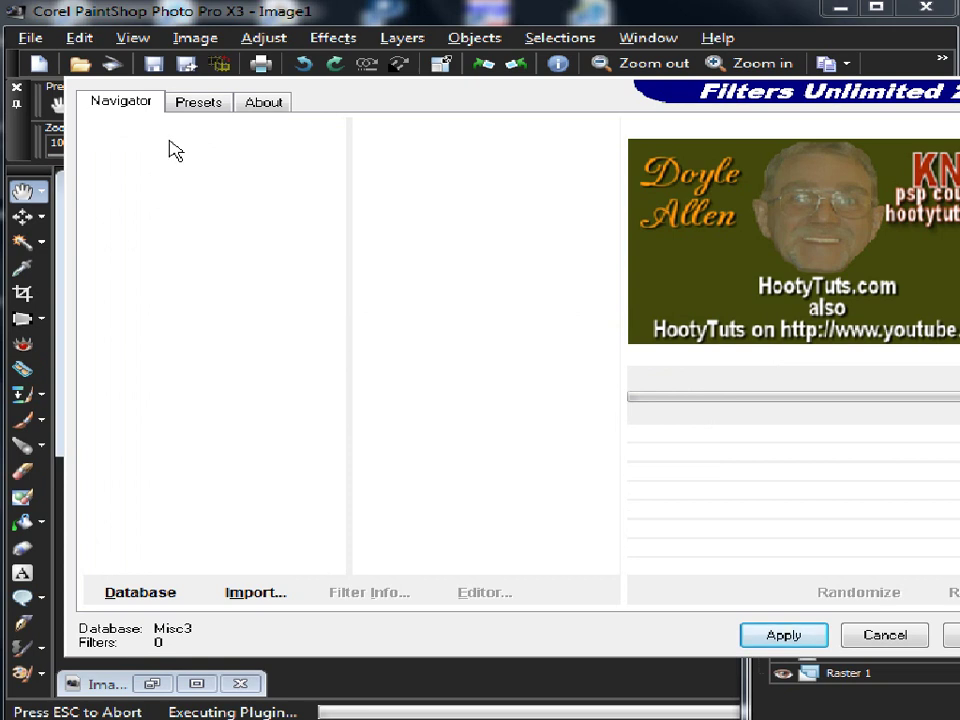
Import every .8bf file in the kang folder, abortion through zulus, into Misc3.
click(262, 593)
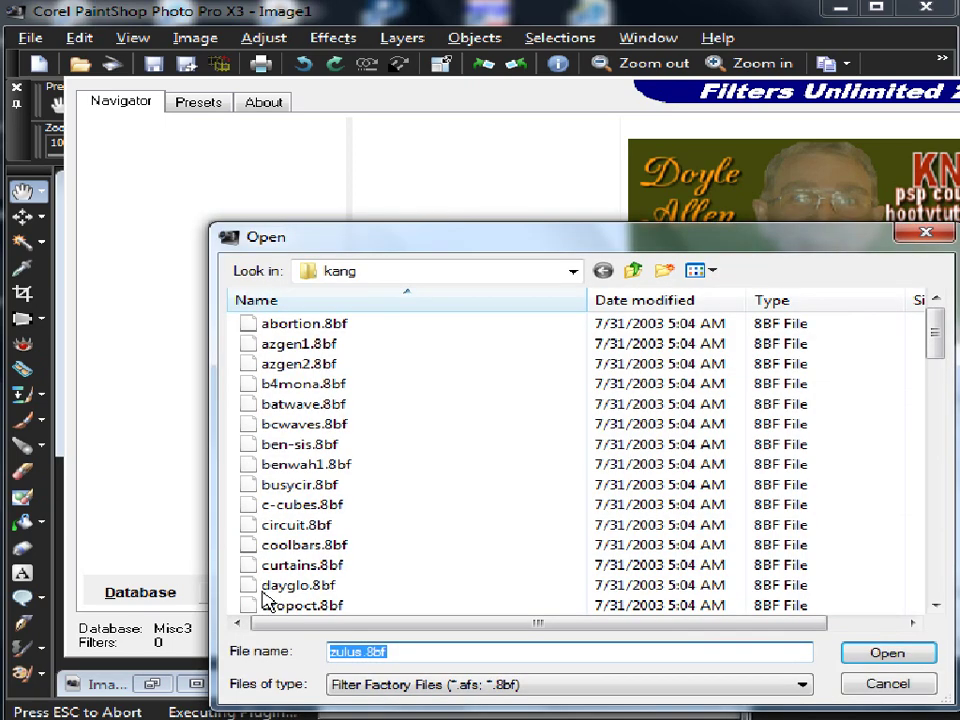
mouse_move(304, 324)
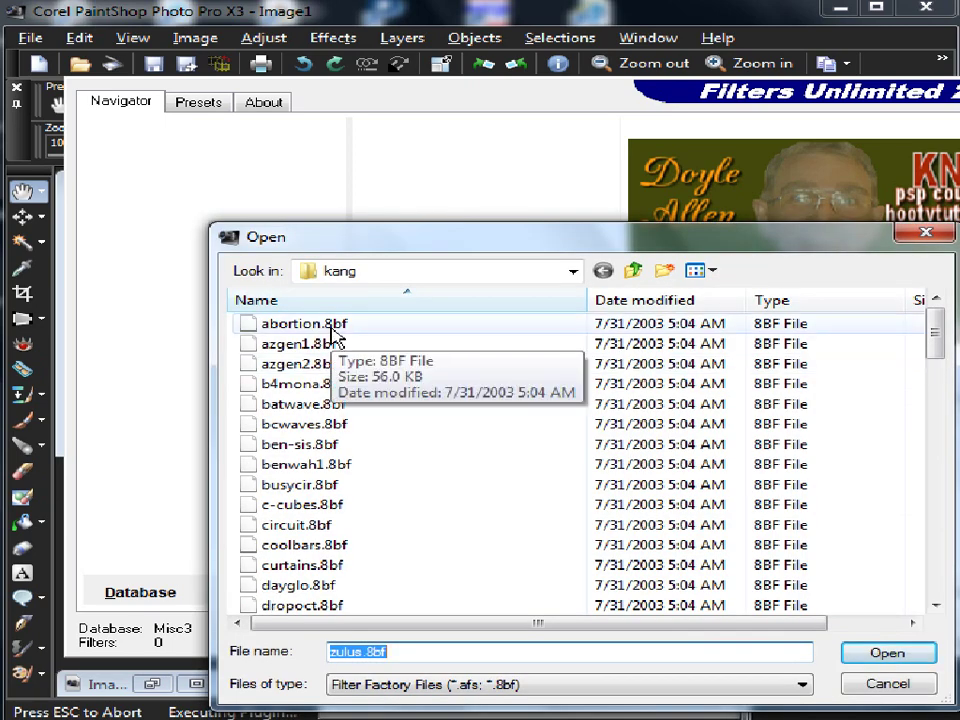
click(331, 330)
drag(938, 330, 945, 597)
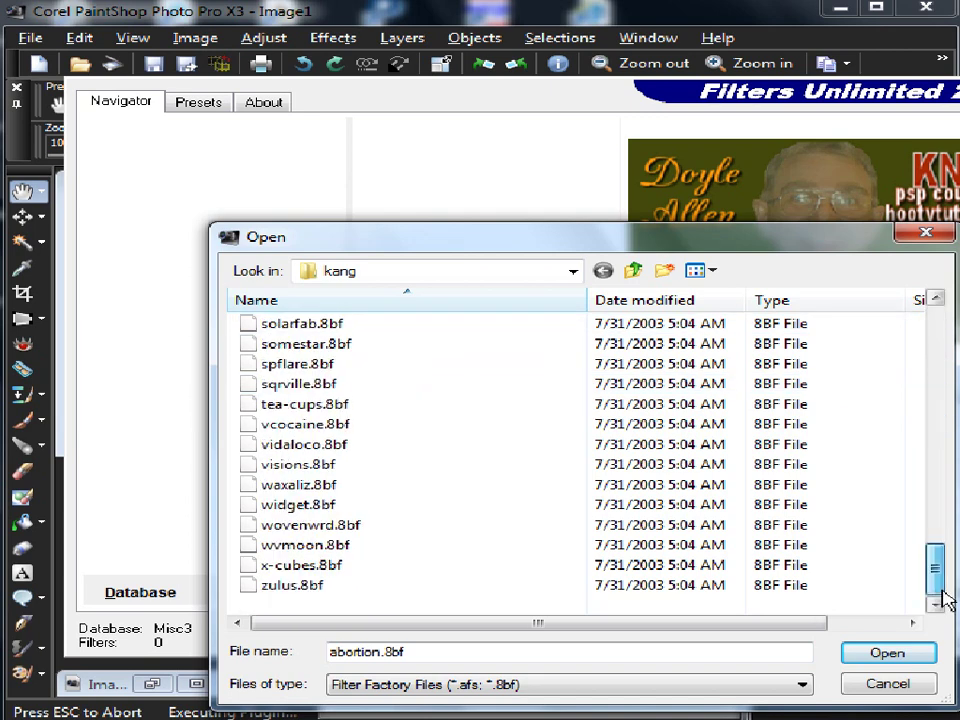
shift+click(458, 588)
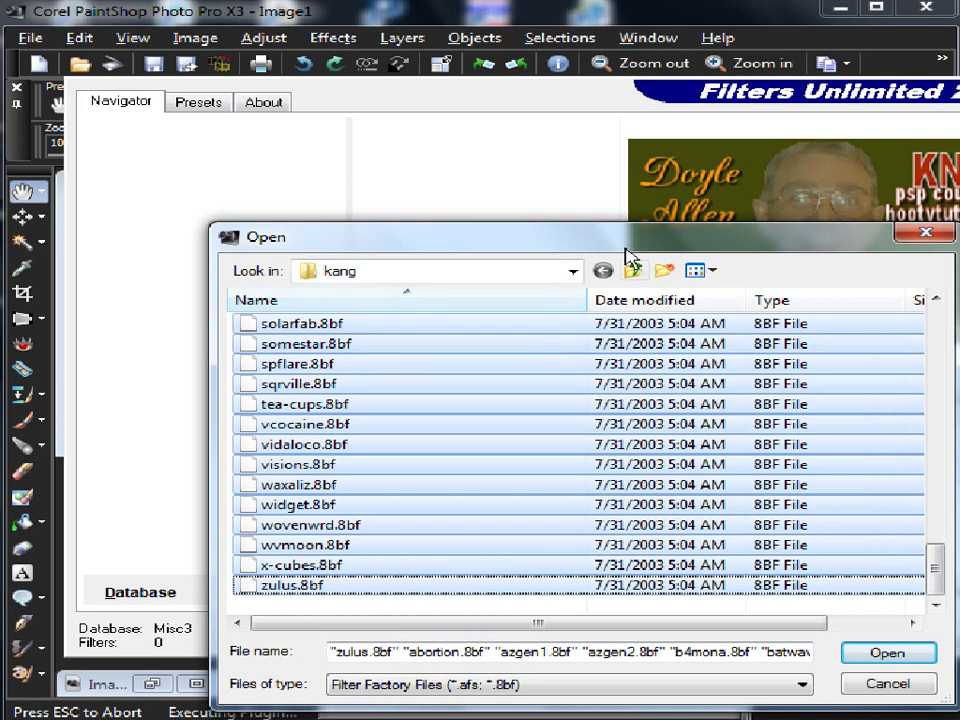
mouse_move(625, 250)
mouse_down()
mouse_move(585, 172)
mouse_move(597, 146)
mouse_up()
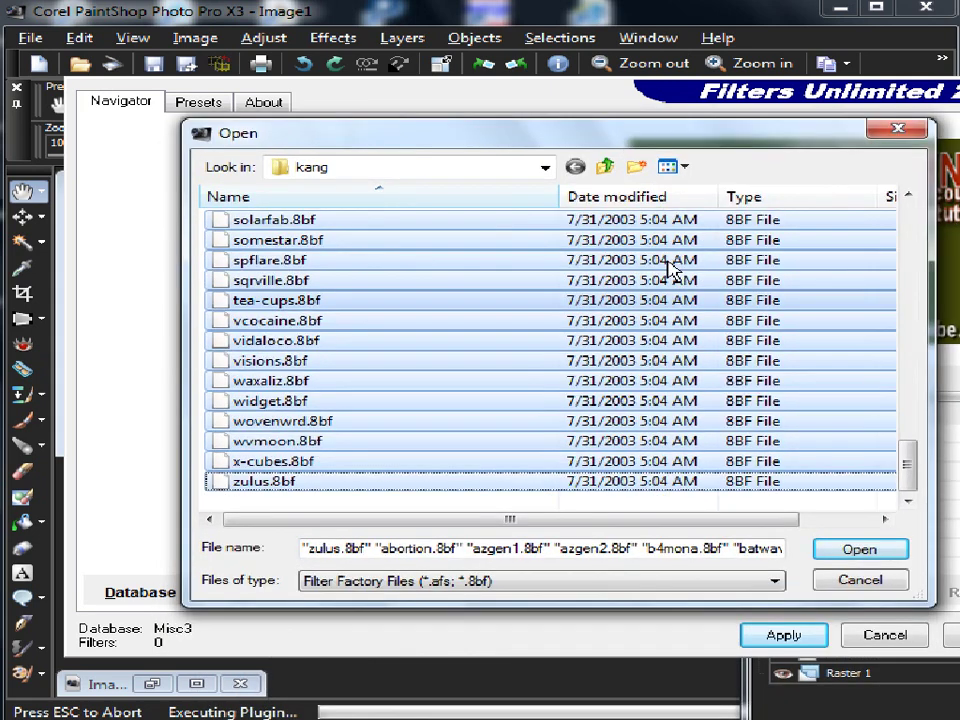
click(861, 551)
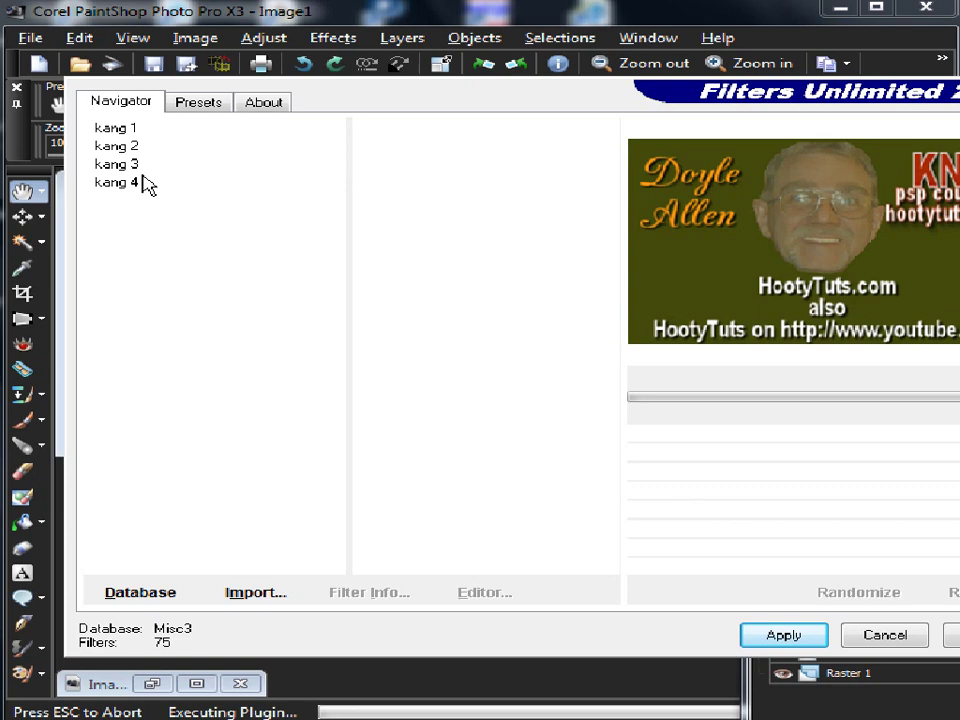
Browse kang 1 and kang 2, previewing the Persian Widow and luxury Cubes filters.
click(127, 130)
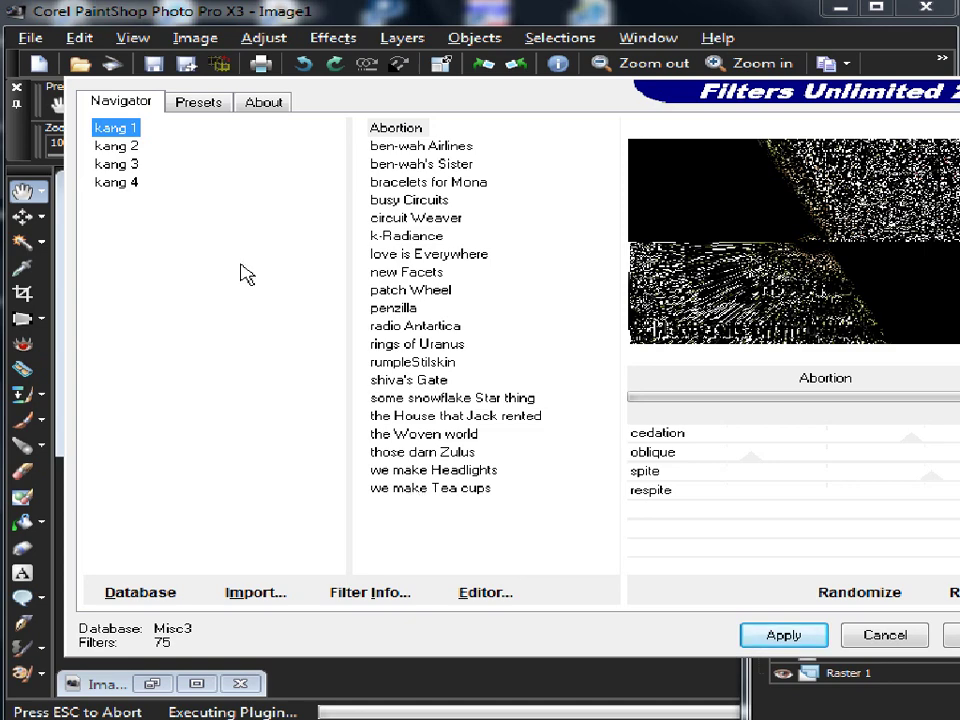
click(128, 148)
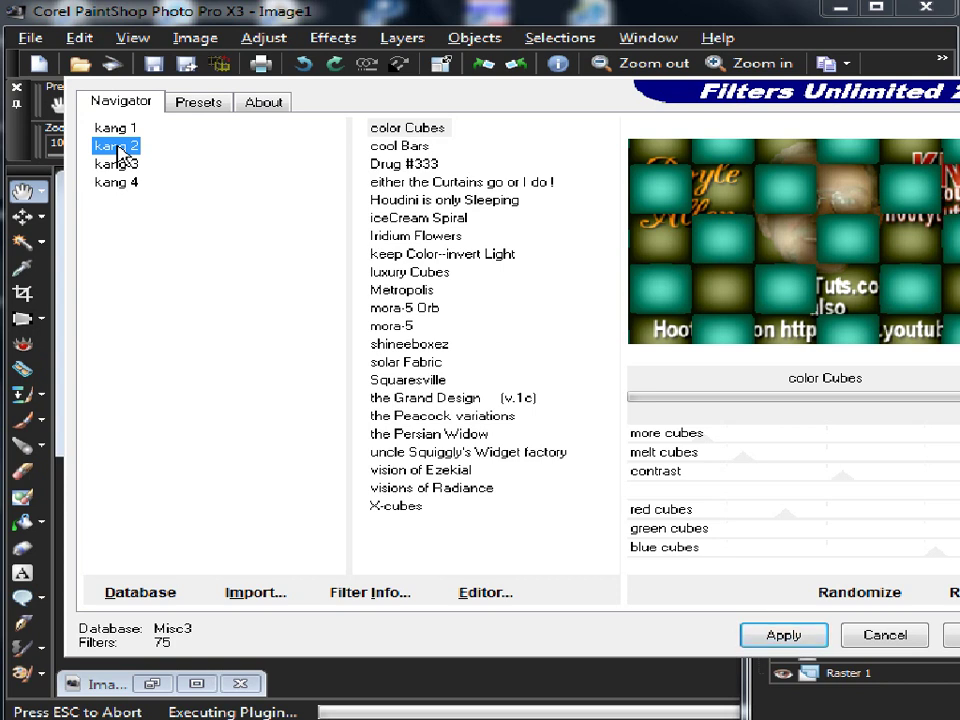
click(410, 434)
click(403, 272)
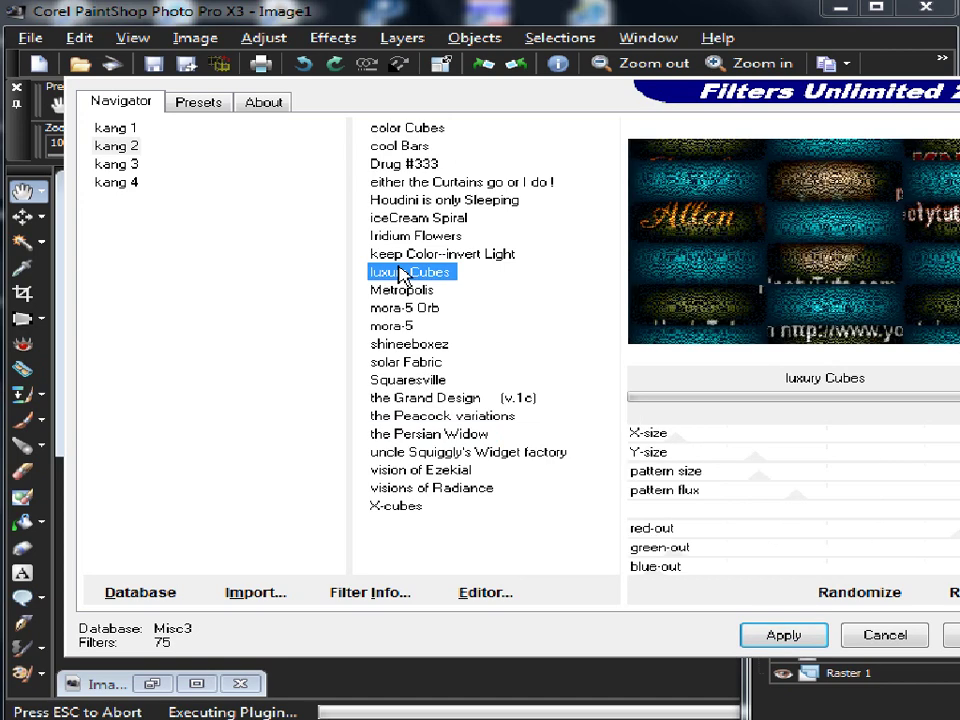
In kang 4, preview spectra-flare and then settle on the lensFun filter.
click(120, 183)
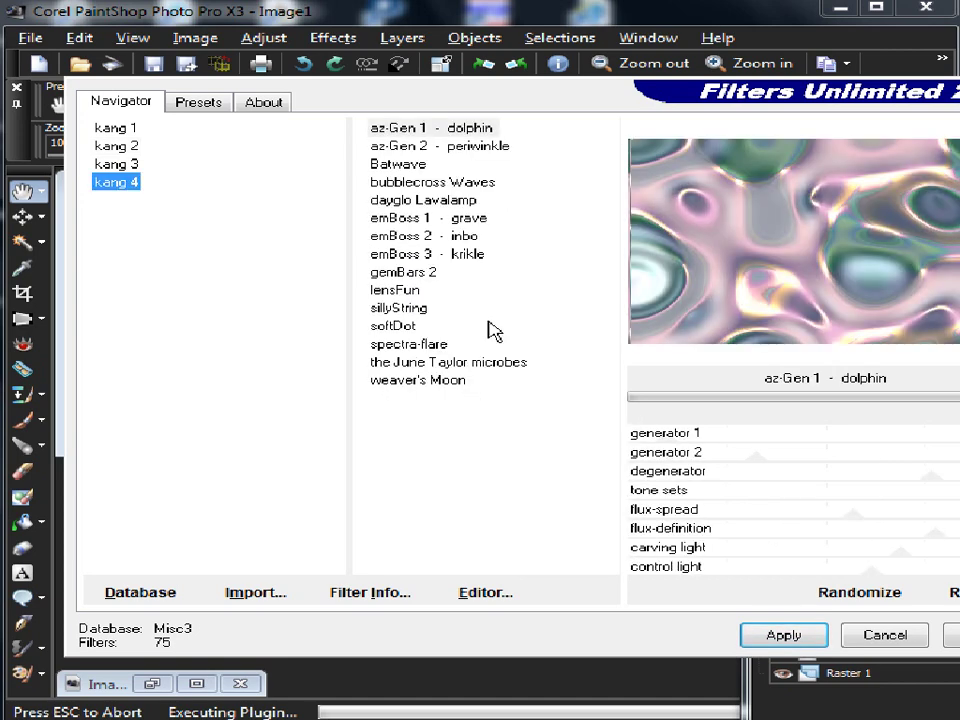
click(410, 345)
click(408, 347)
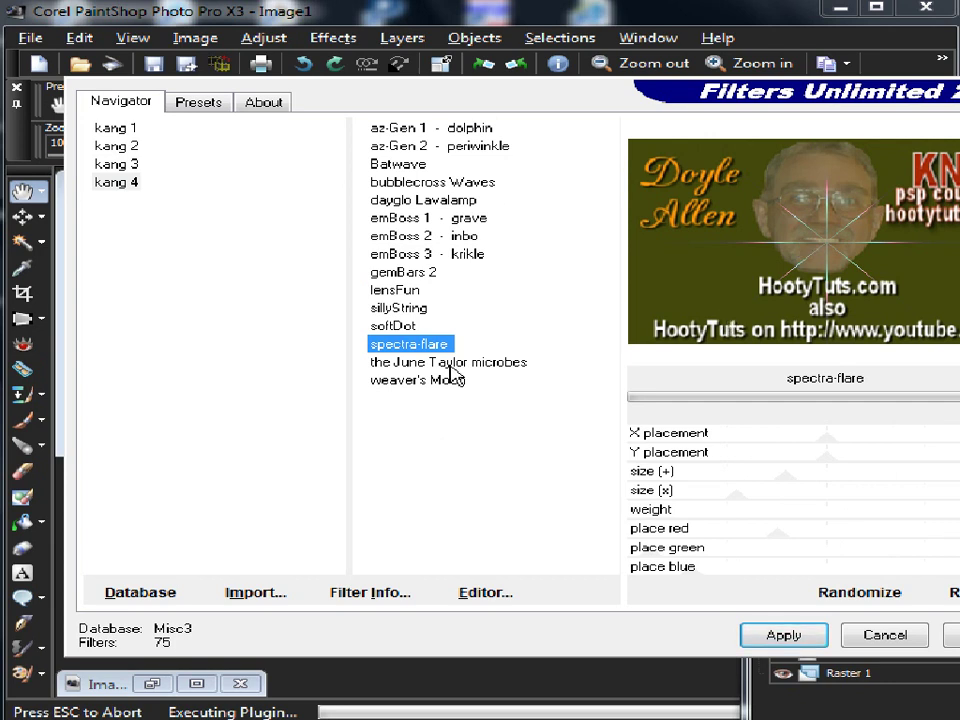
click(400, 291)
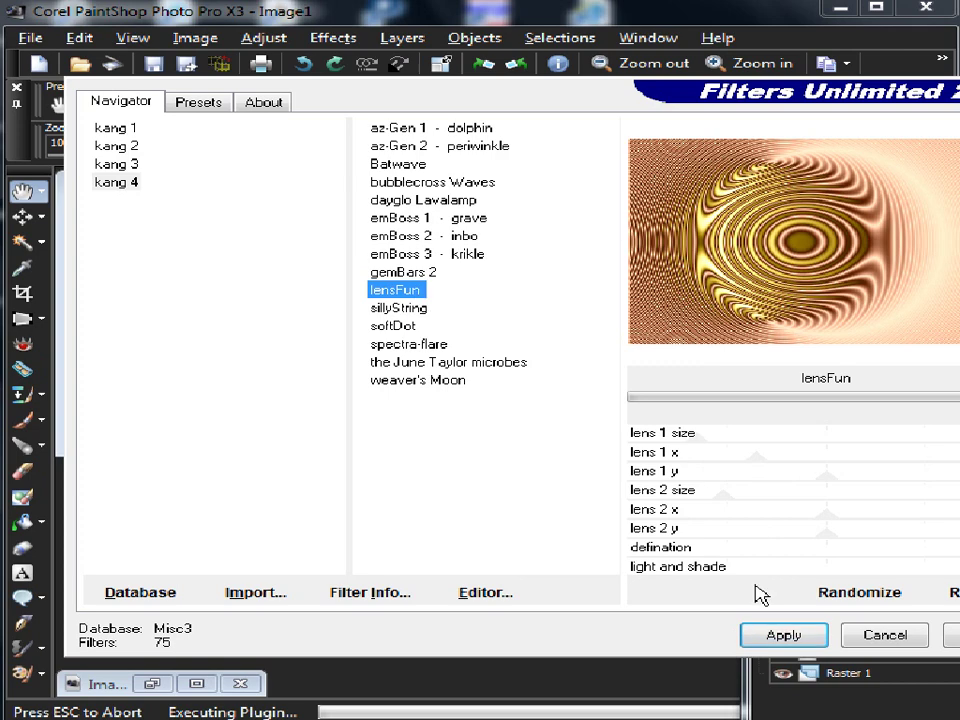
Try several random lensFun settings, restoring the defaults once in between.
drag(586, 108, 449, 66)
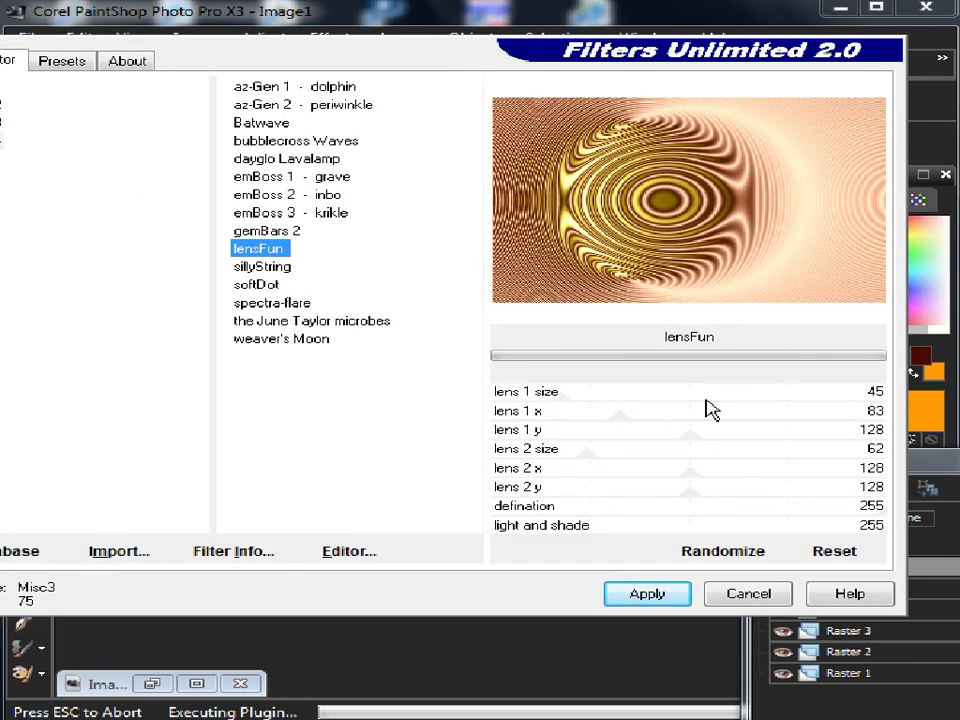
click(729, 558)
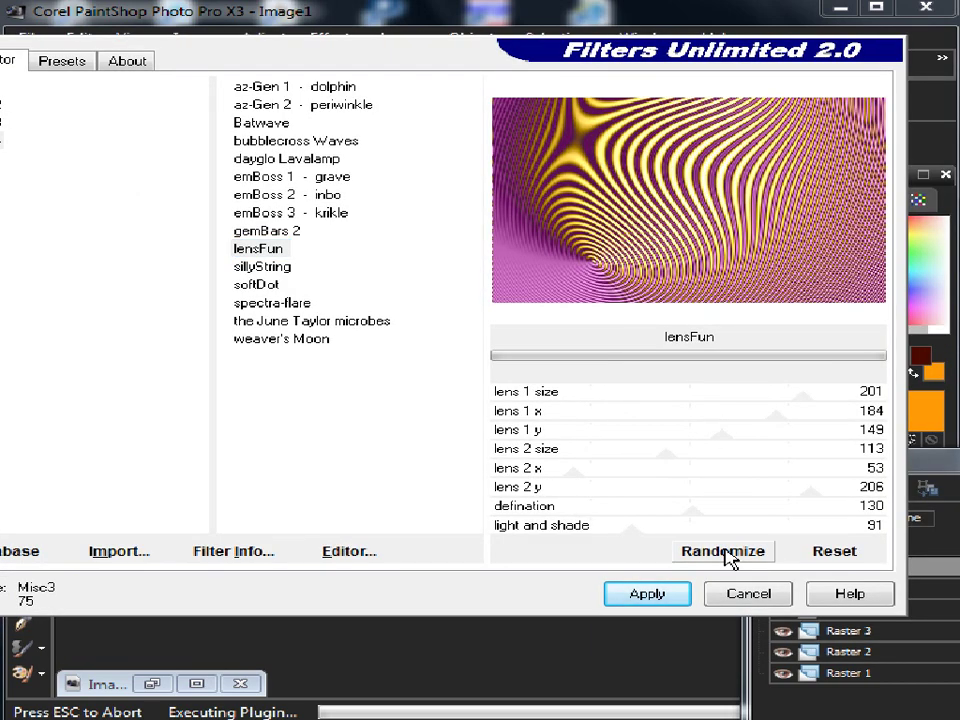
click(727, 552)
click(729, 557)
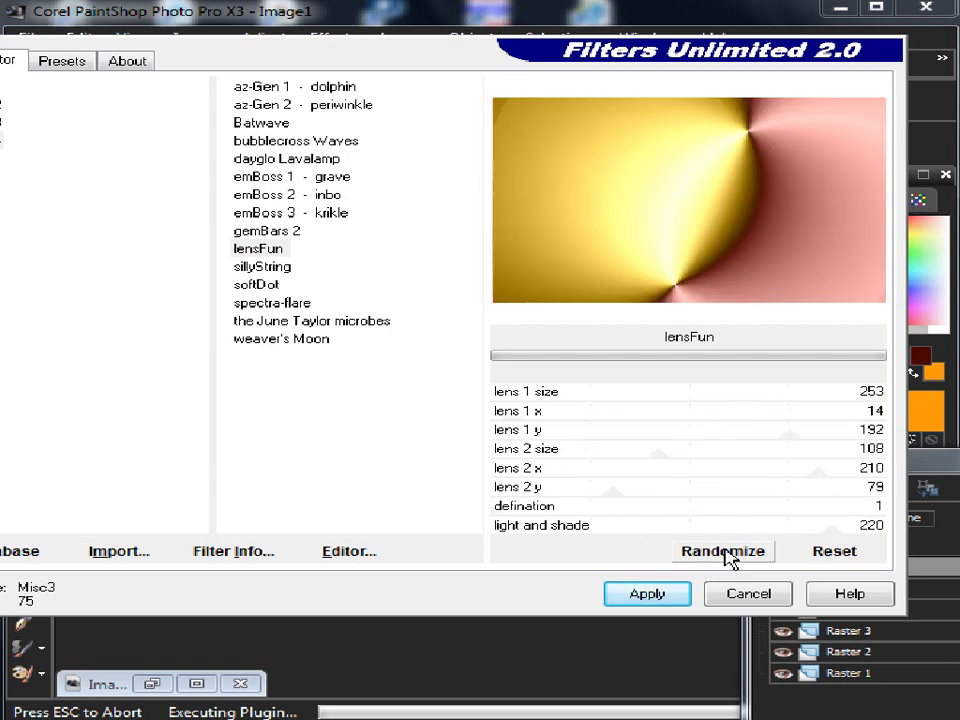
click(840, 551)
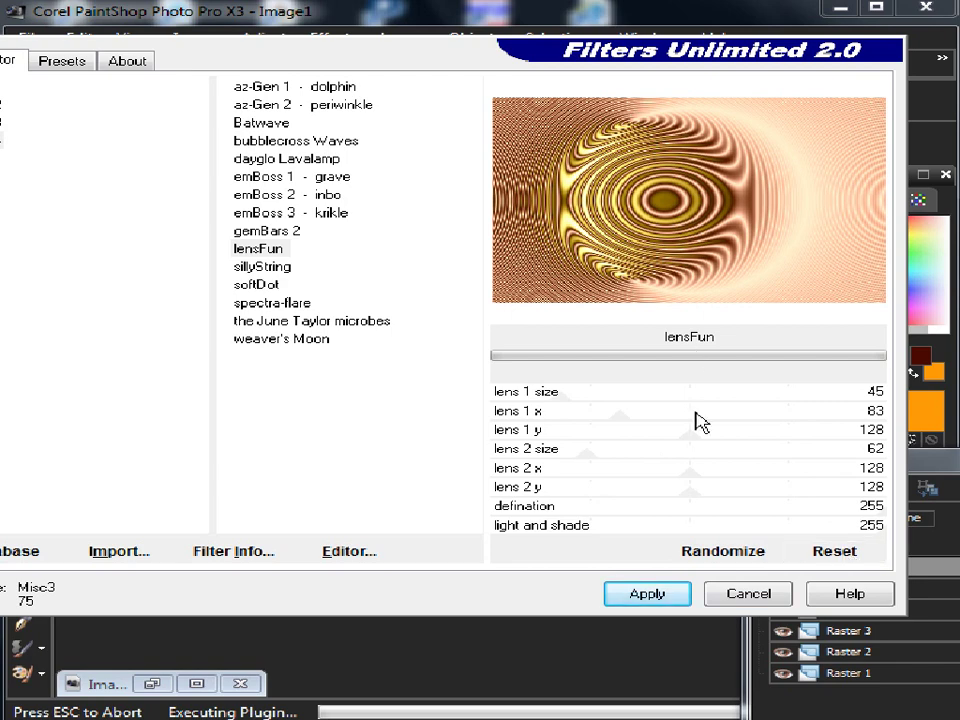
click(733, 558)
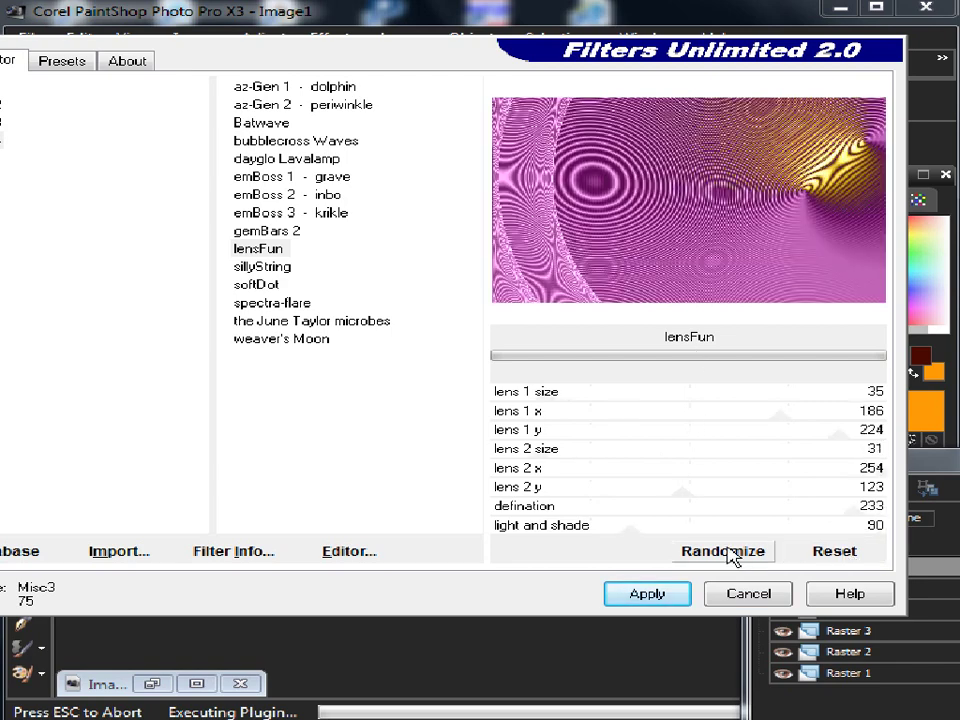
click(733, 556)
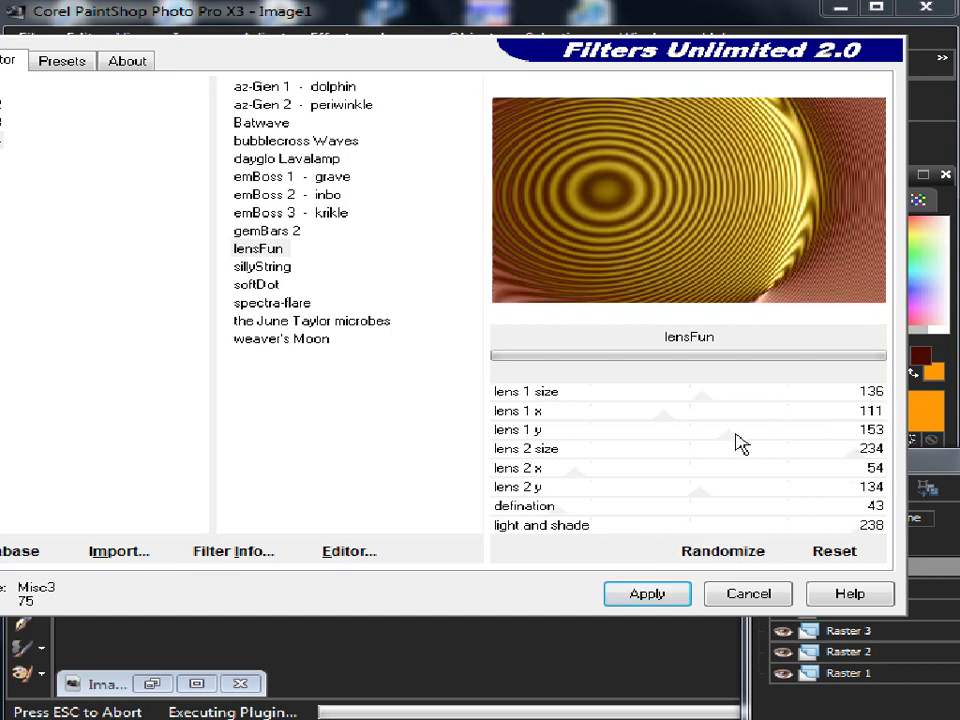
Set lensFun lens 1 y to 77 and lens 1 size to 173.
drag(735, 434, 612, 434)
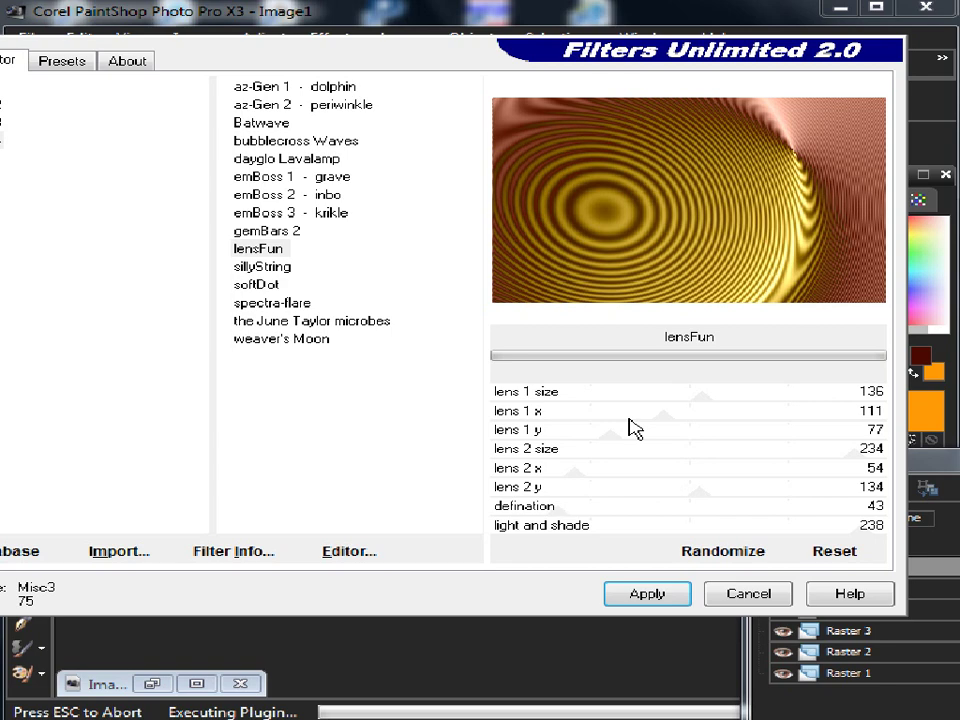
click(709, 401)
drag(713, 404, 764, 405)
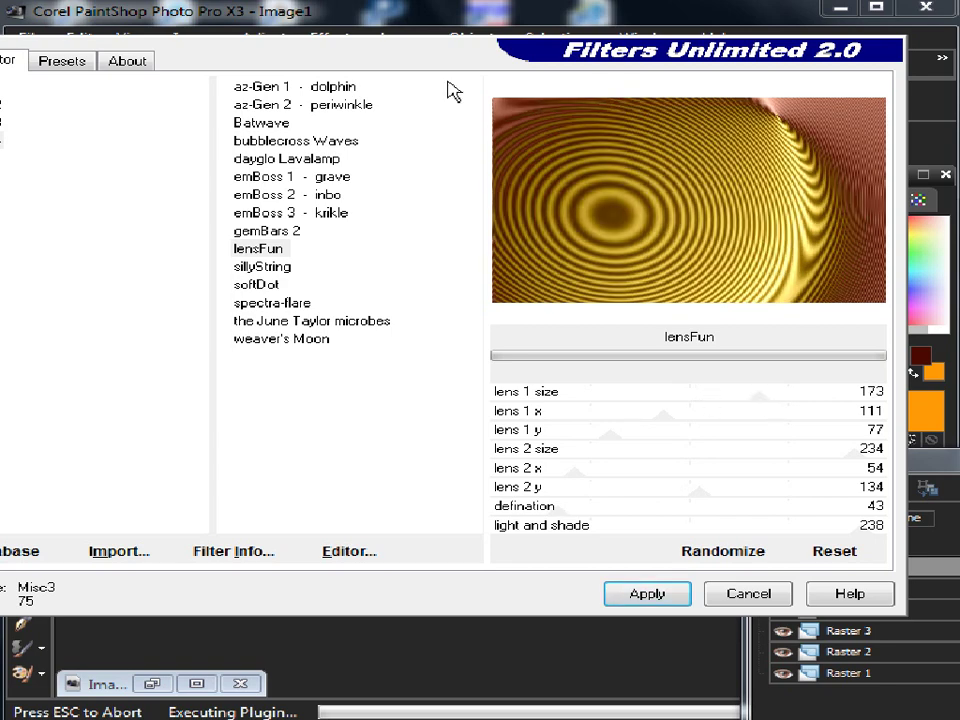
drag(450, 91, 505, 65)
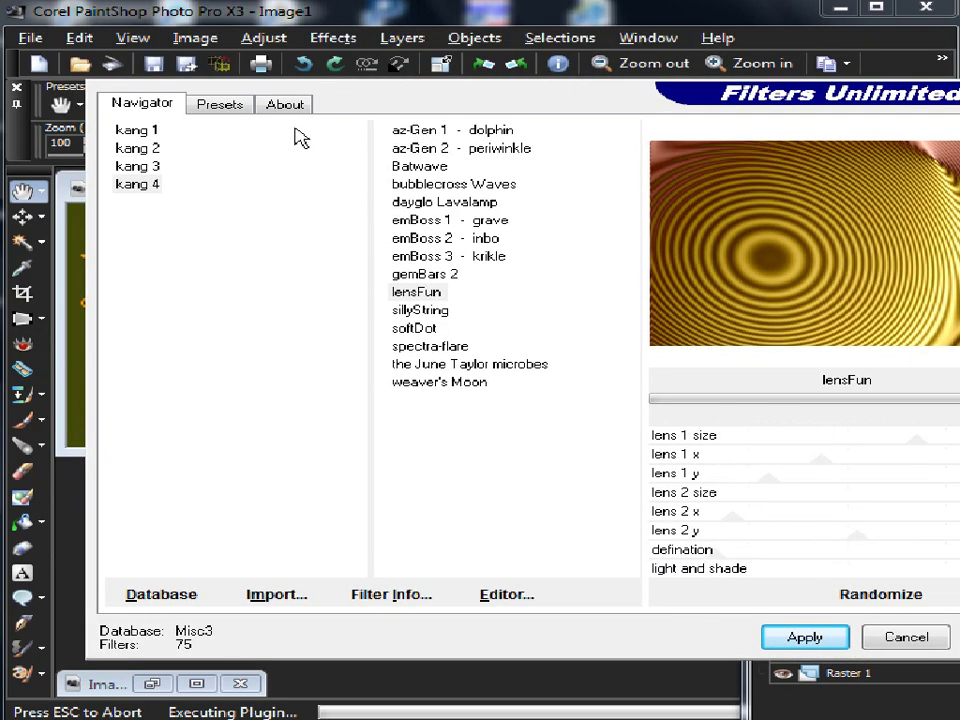
Add a lensFun preset described 'Pretty one' holding the current ring settings.
click(222, 104)
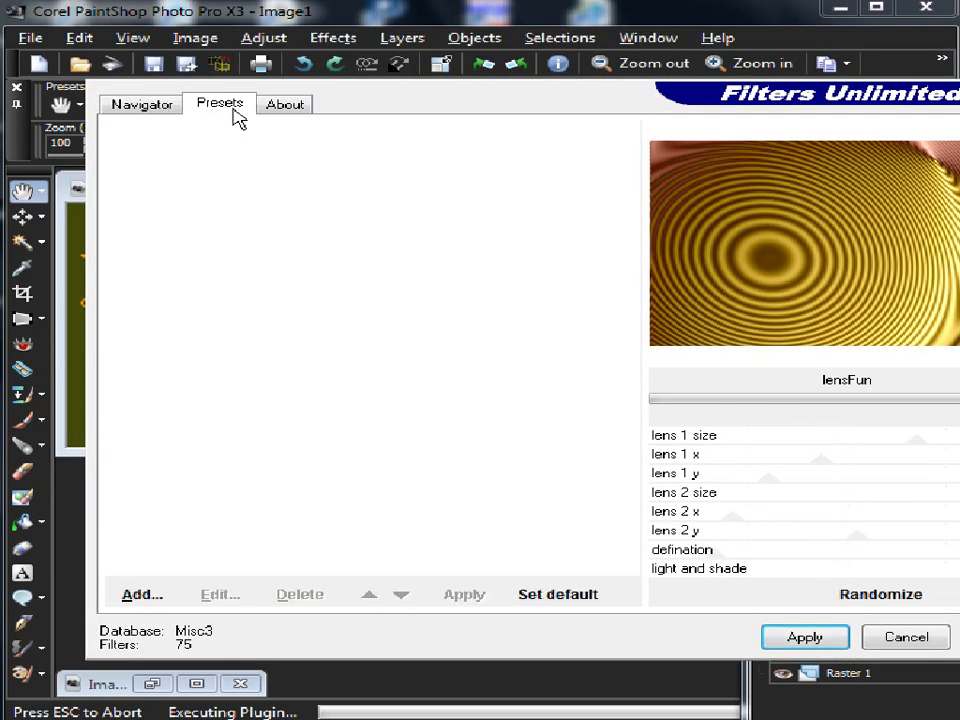
click(140, 596)
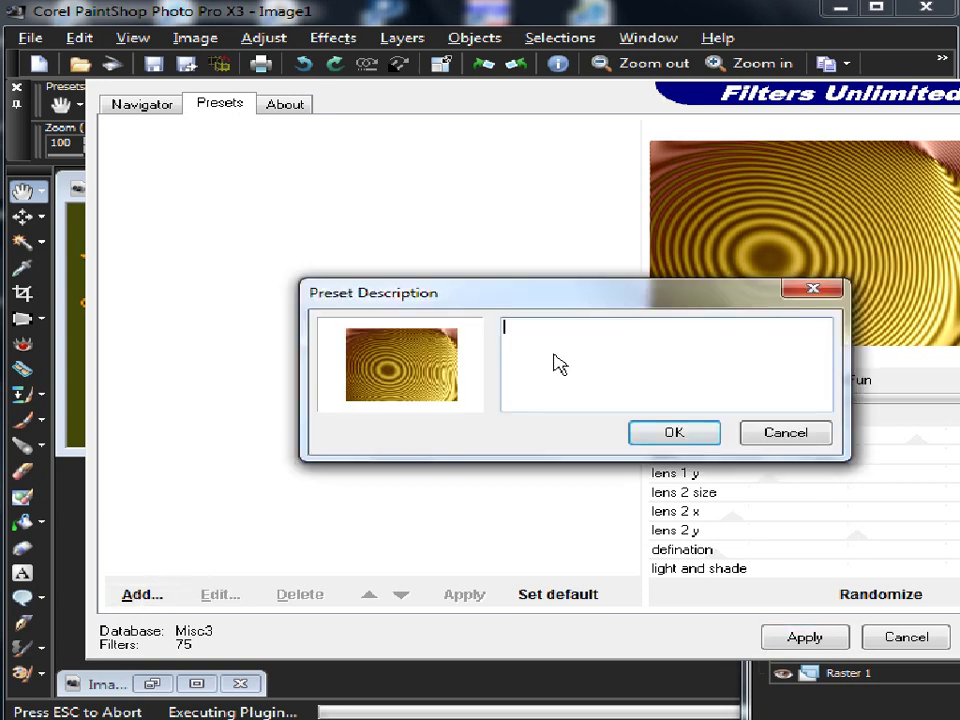
text(i)
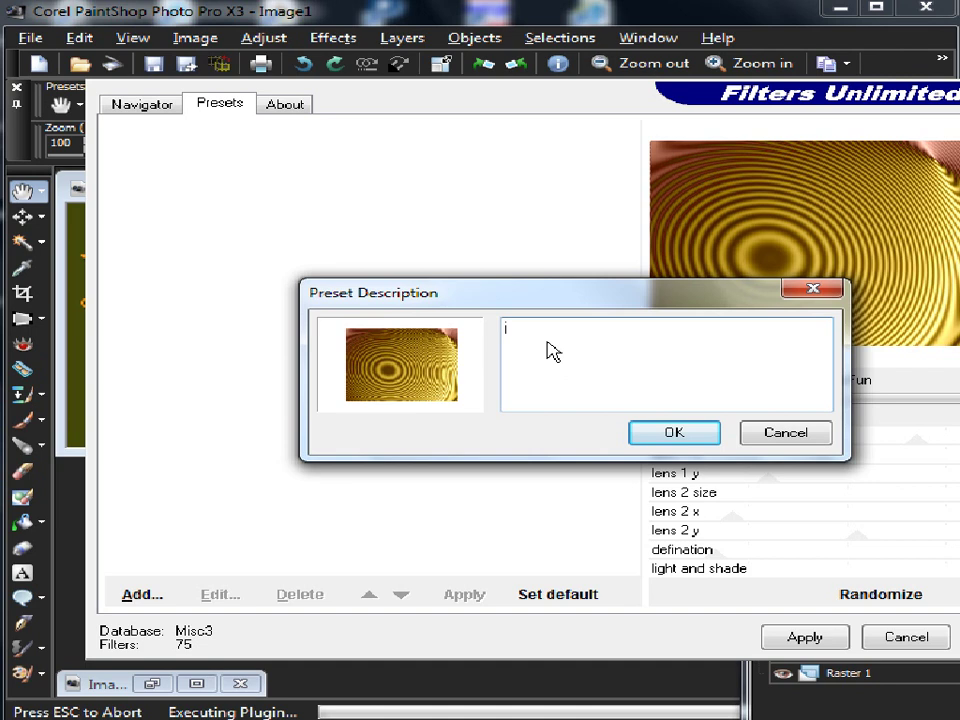
text(Prett)
text(y one)
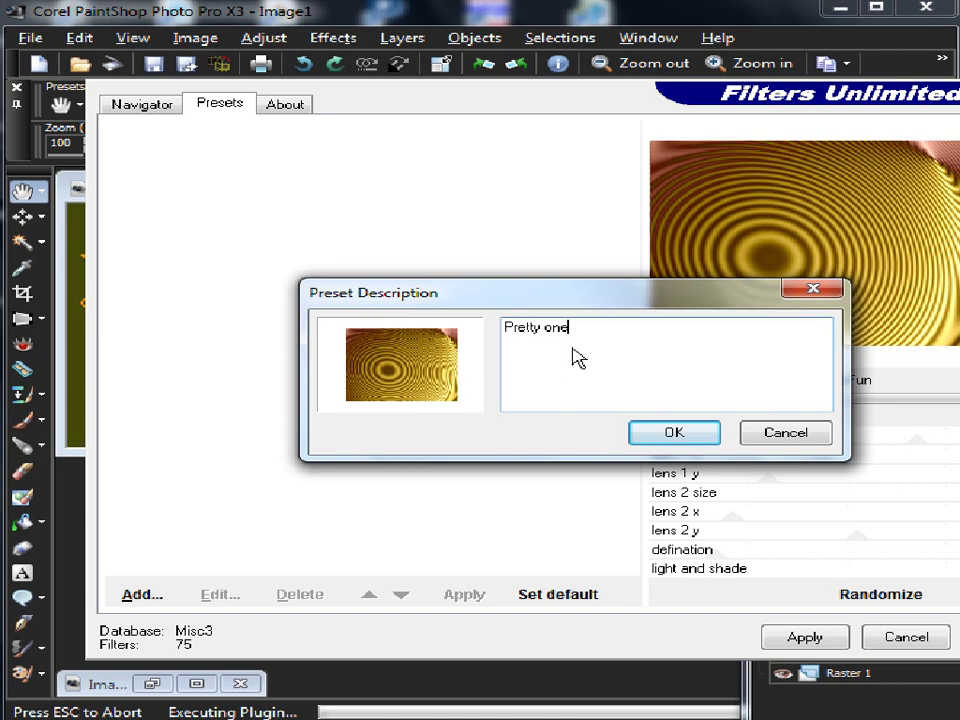
click(663, 434)
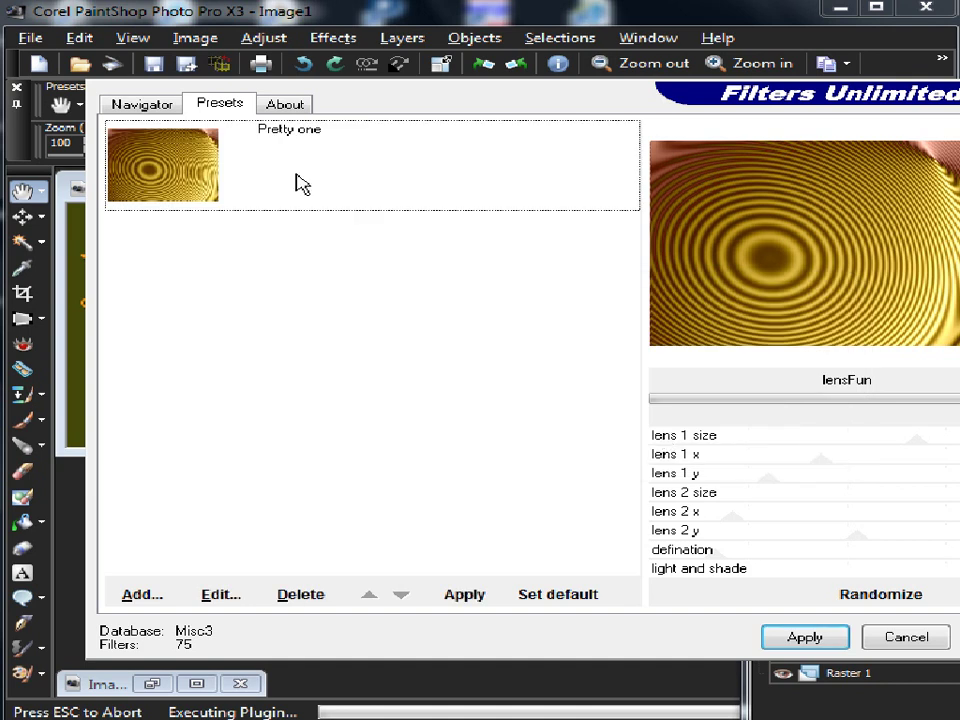
Delete the 'Pretty one' preset and return to the Navigator with lensFun selected.
click(150, 104)
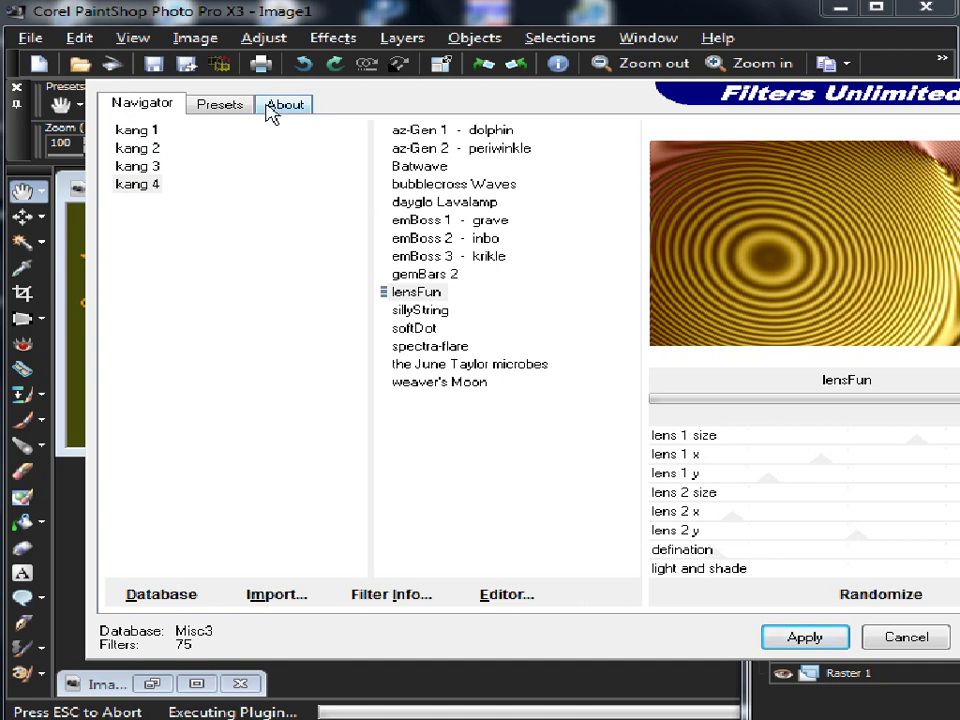
click(217, 108)
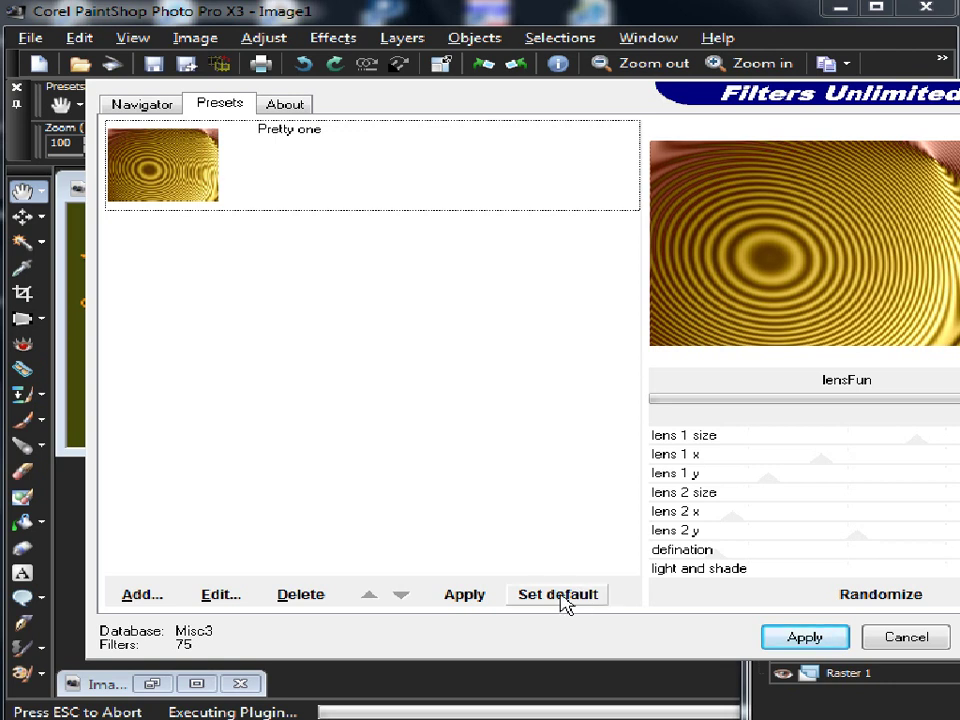
click(145, 104)
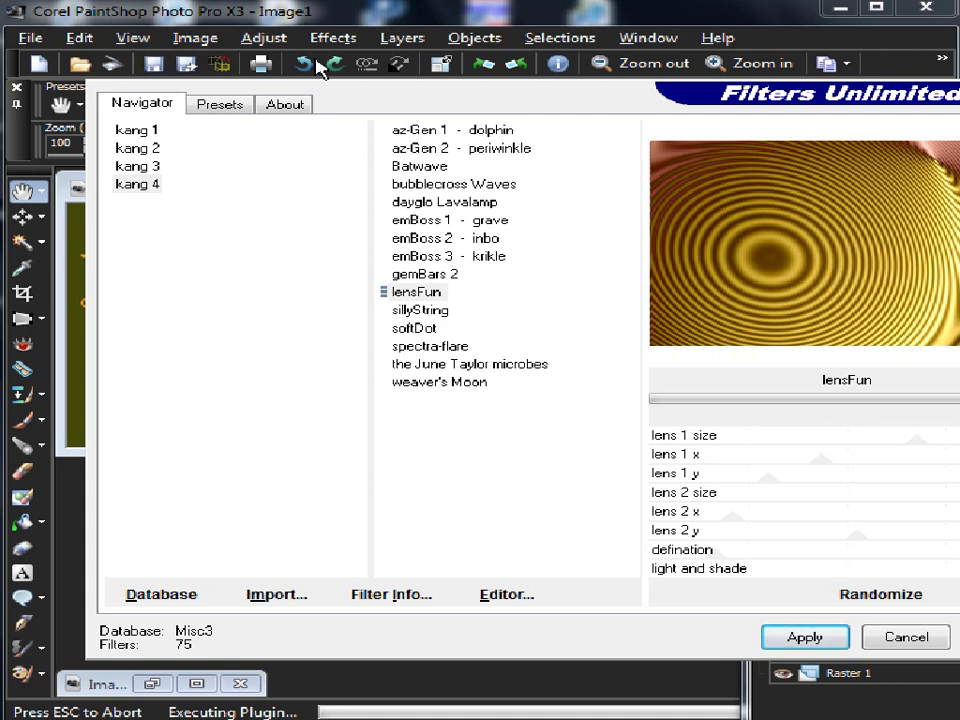
click(222, 106)
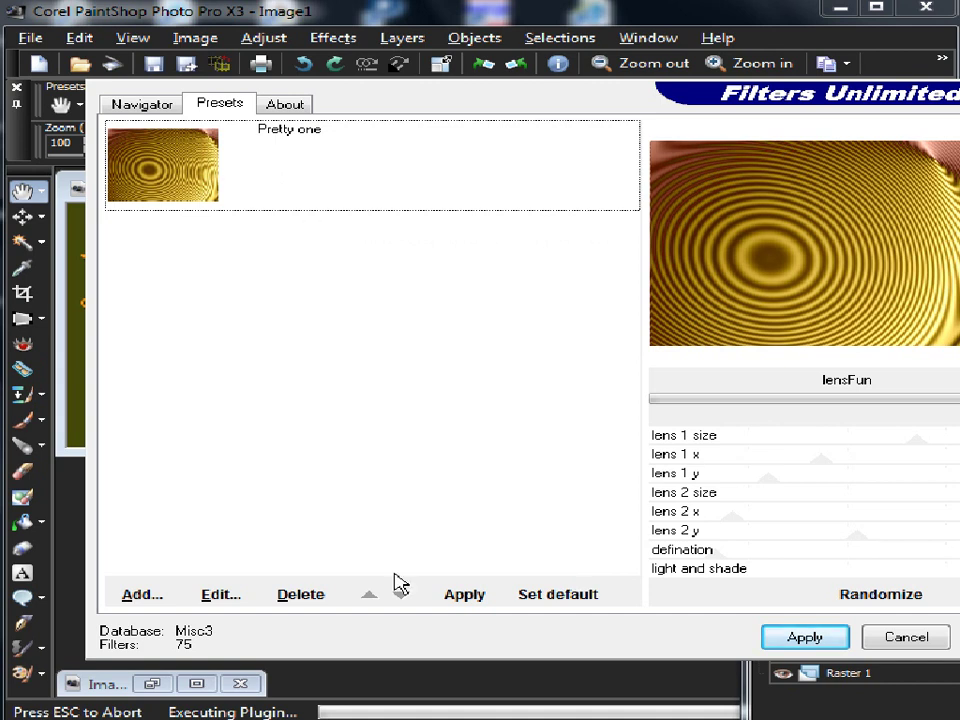
click(300, 595)
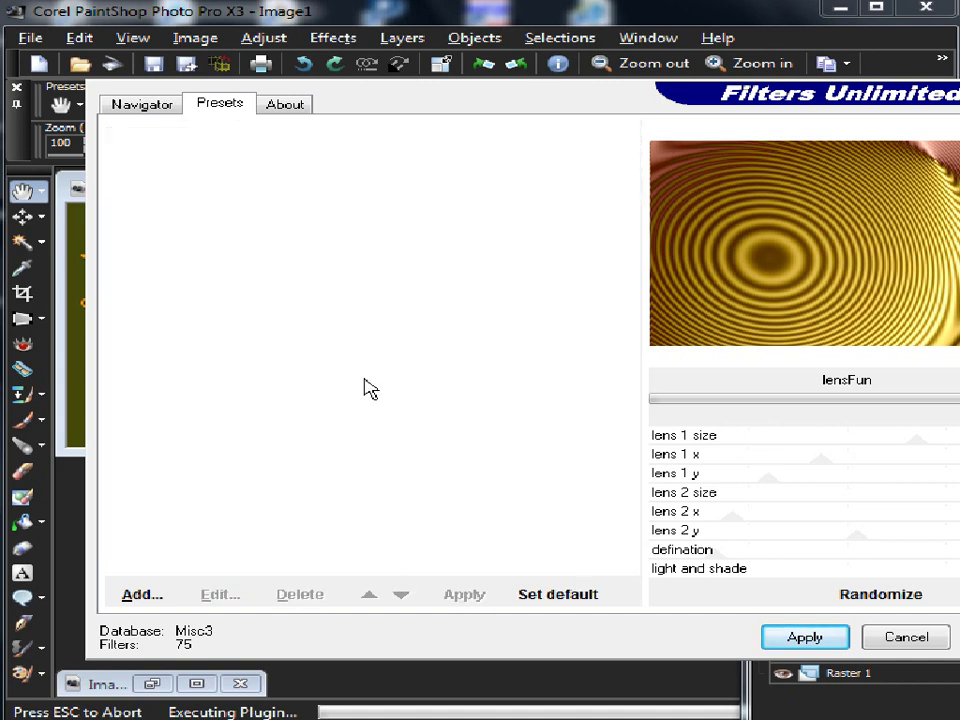
click(160, 110)
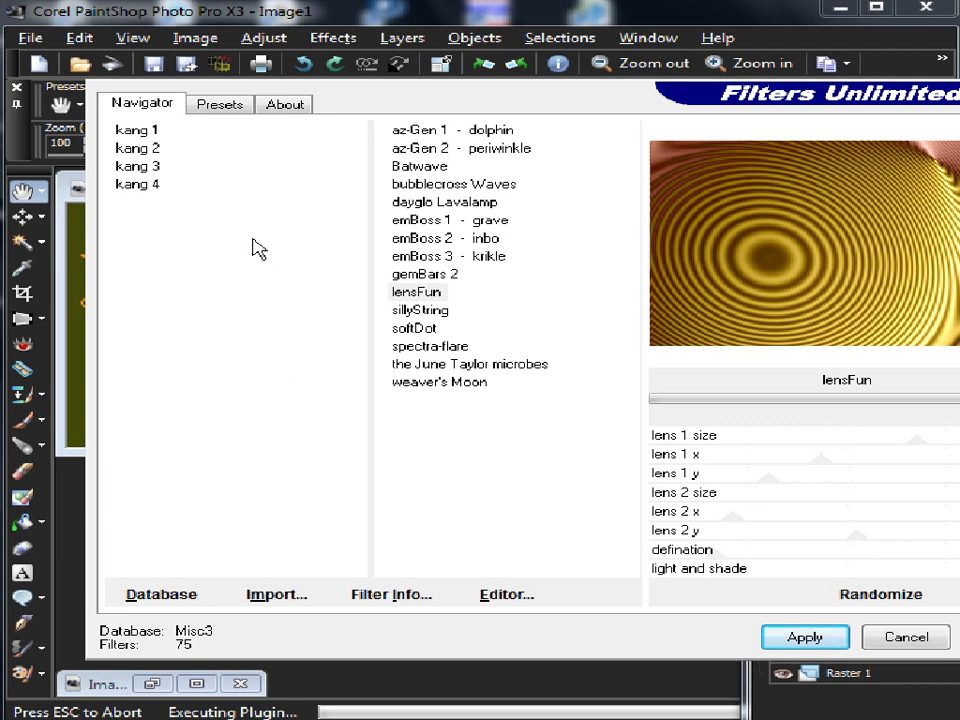
click(206, 596)
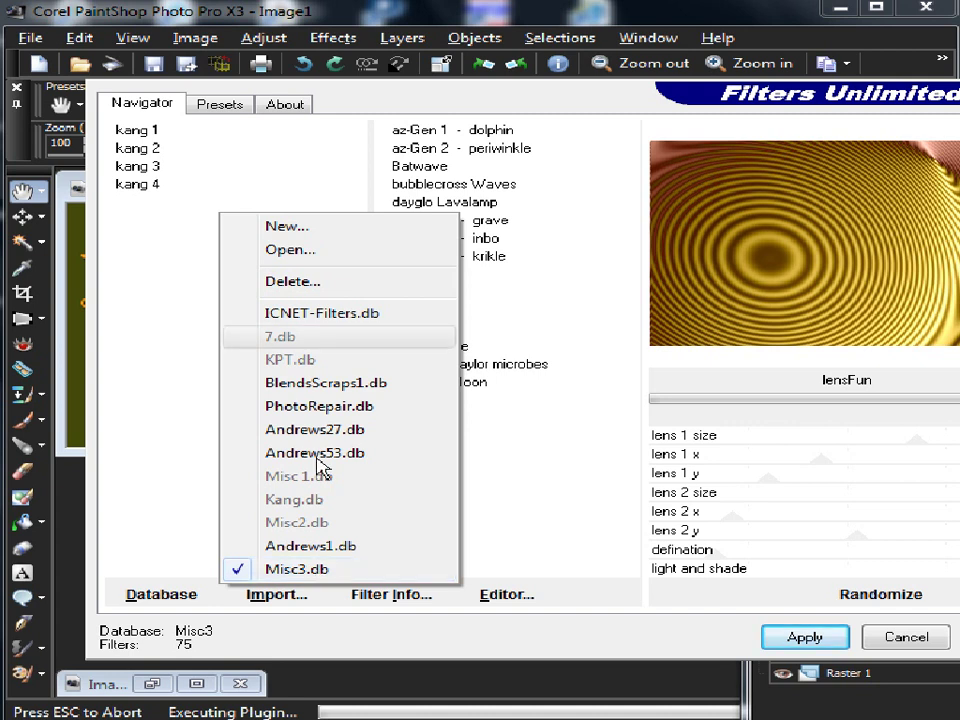
click(305, 283)
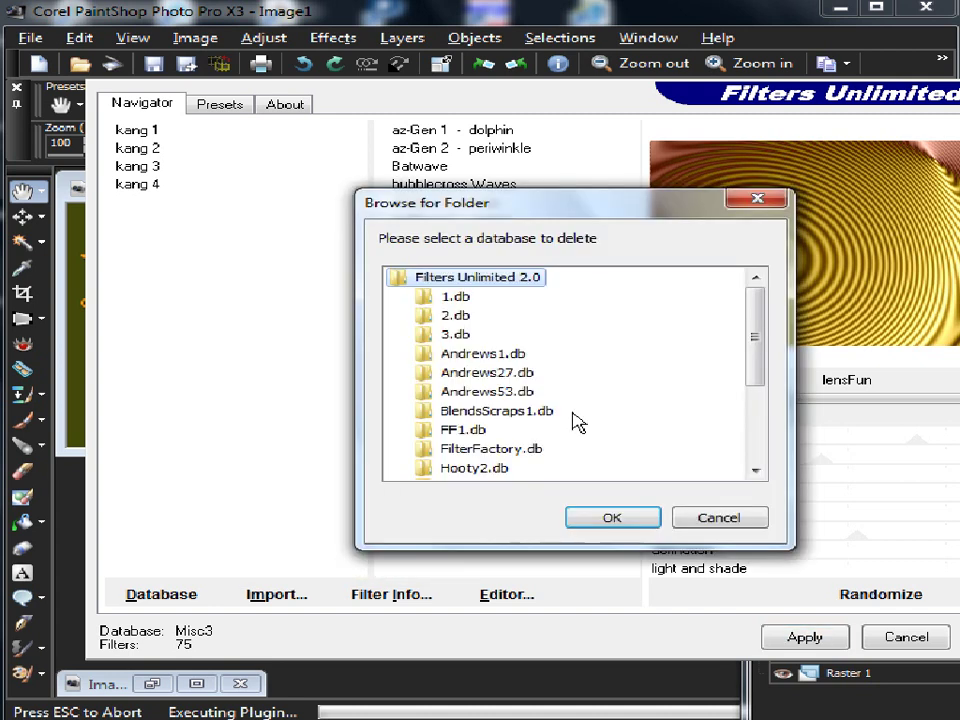
scroll(758, 368, down, 1)
drag(758, 370, 785, 468)
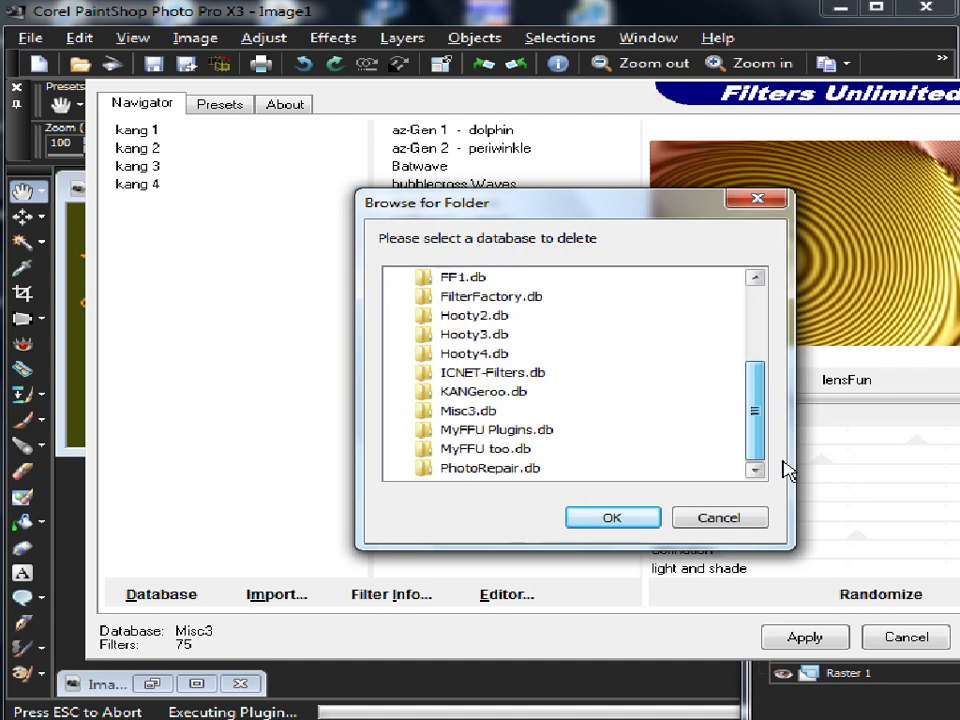
click(455, 411)
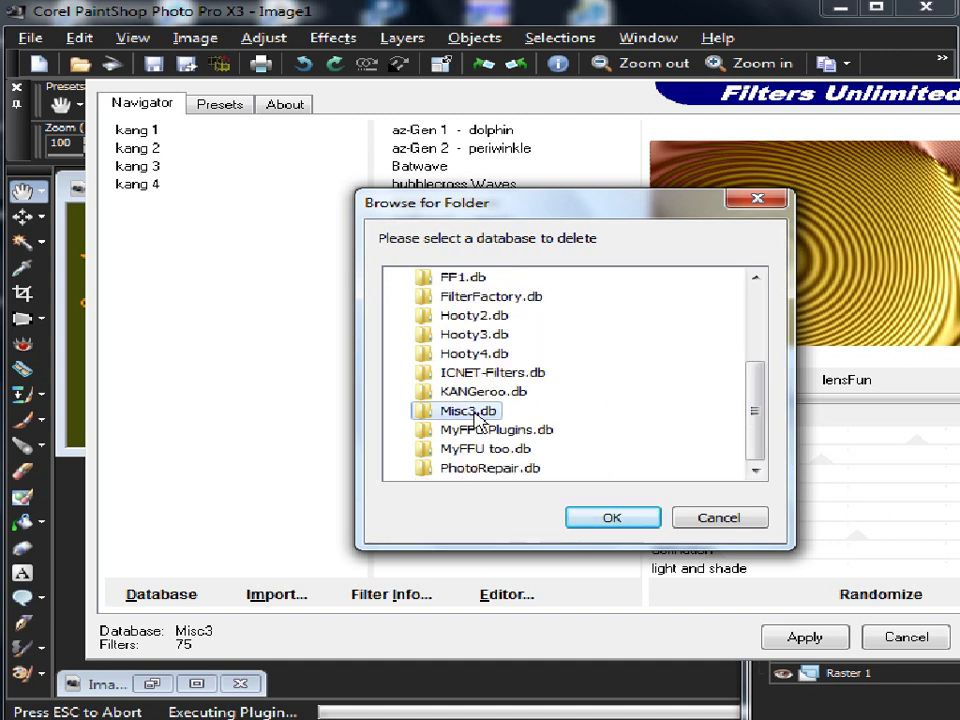
click(628, 519)
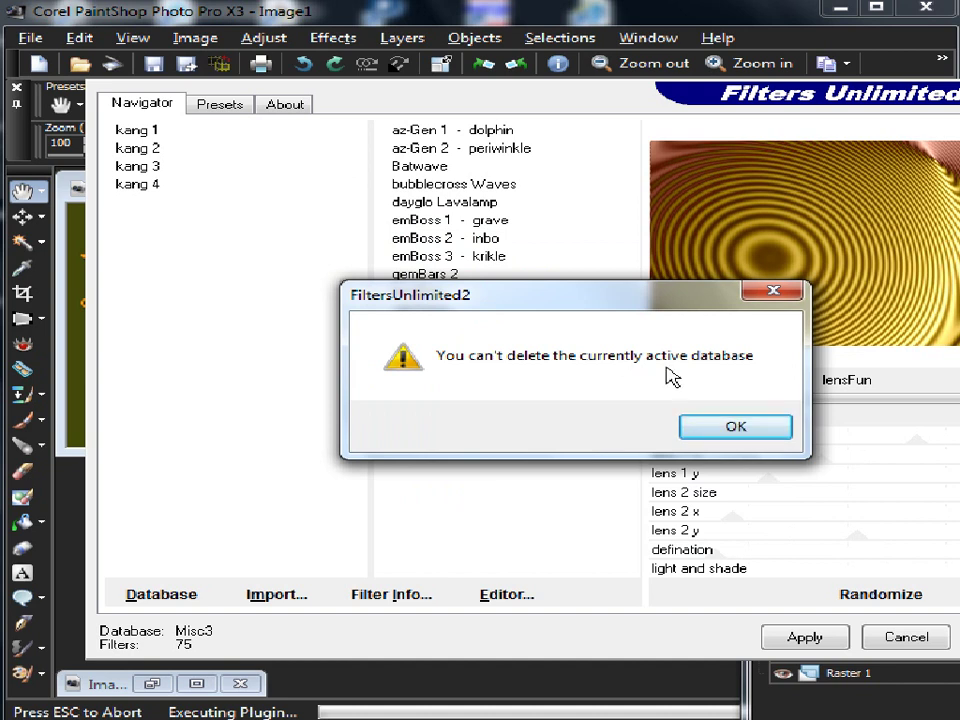
click(745, 445)
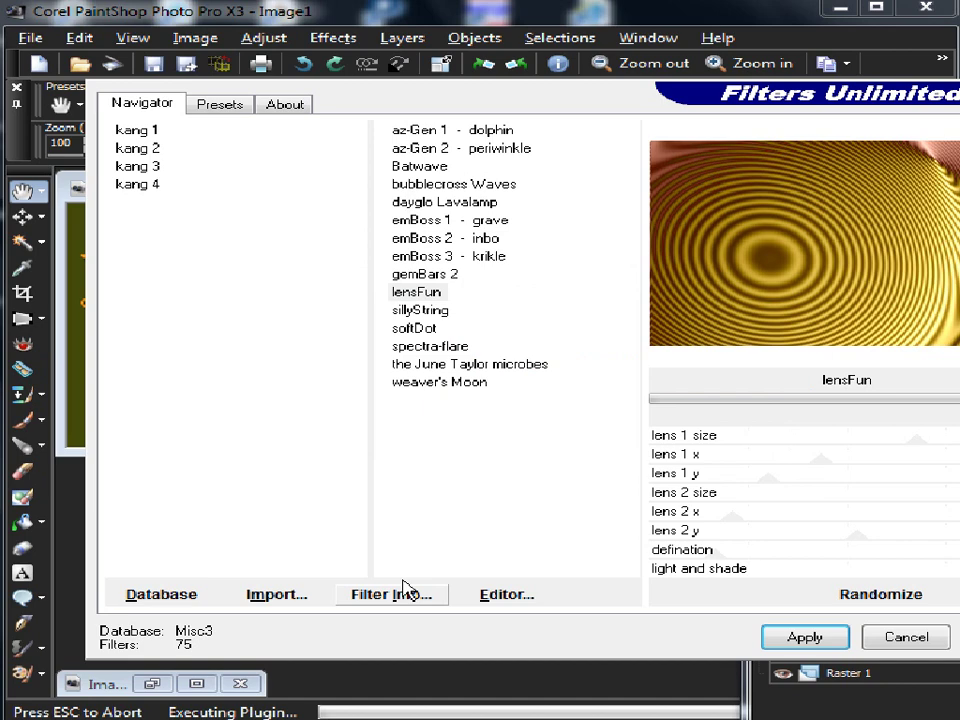
click(210, 597)
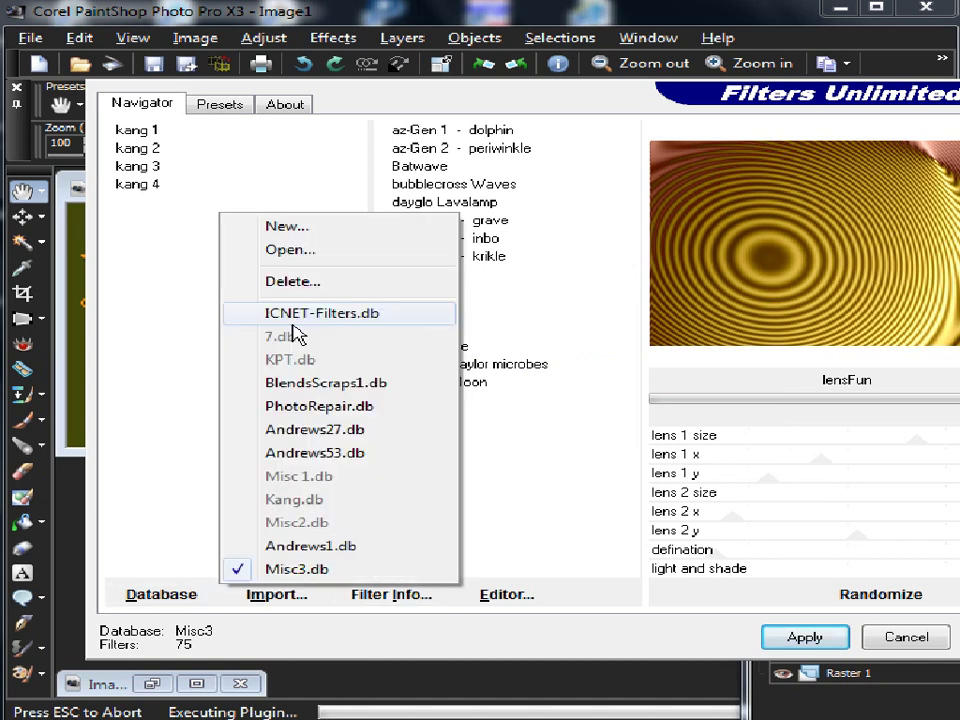
Switch to the ICNET-Filters database, then delete Misc3.db and confirm the deletion.
click(294, 316)
click(185, 597)
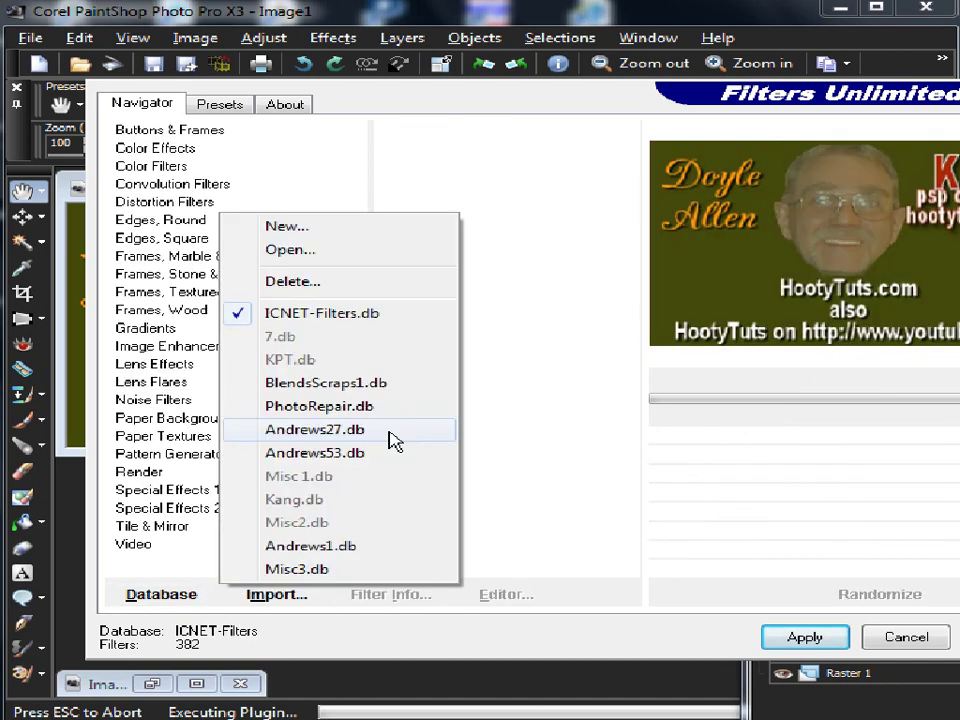
click(308, 282)
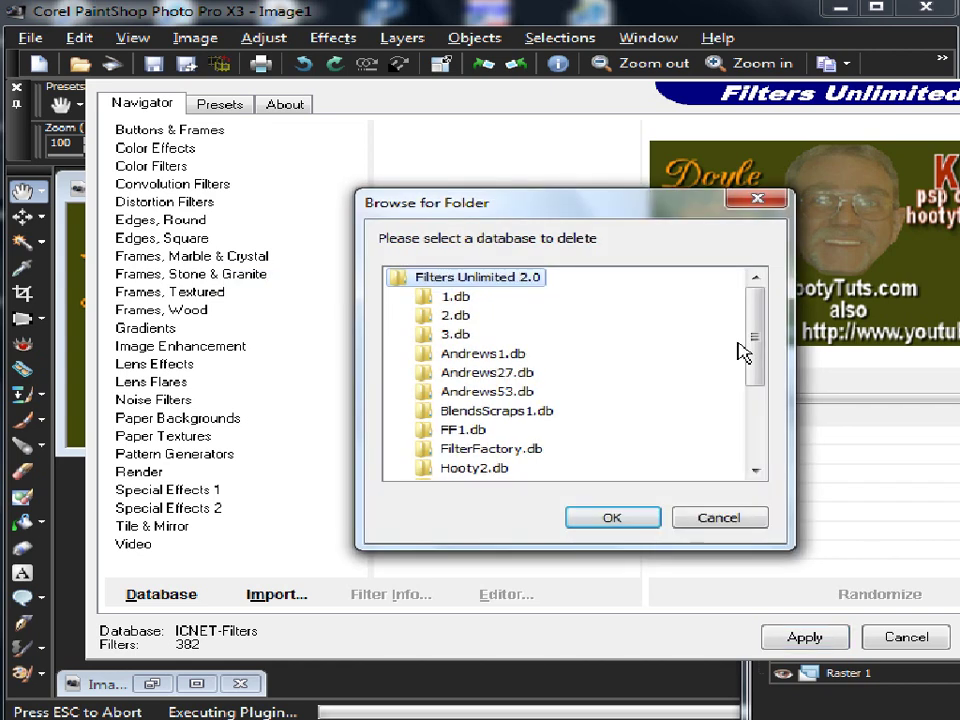
drag(741, 351, 776, 462)
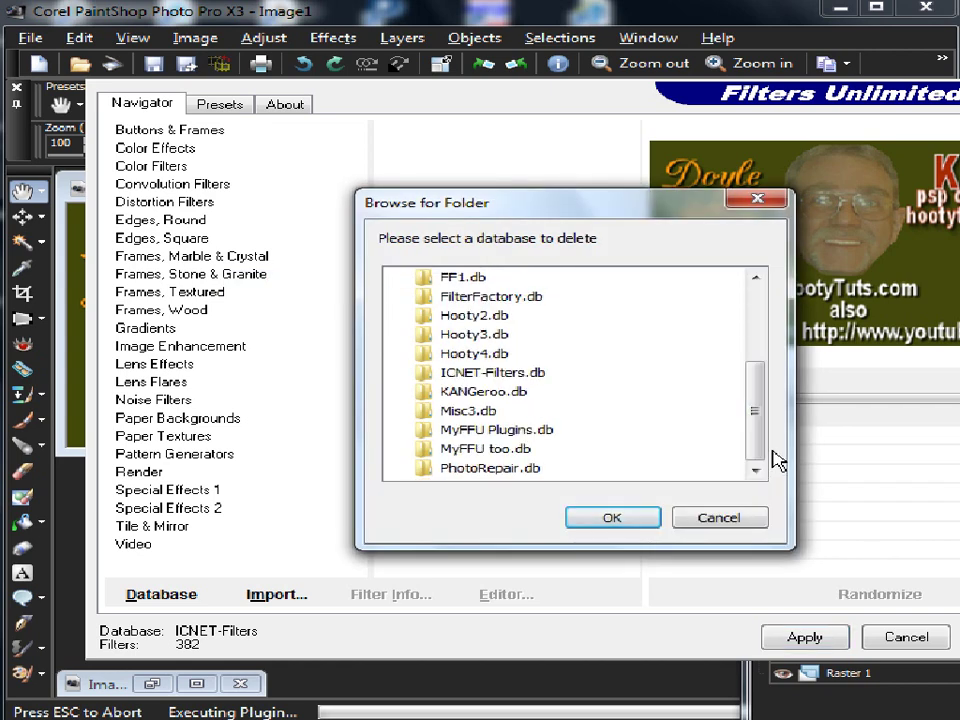
click(468, 411)
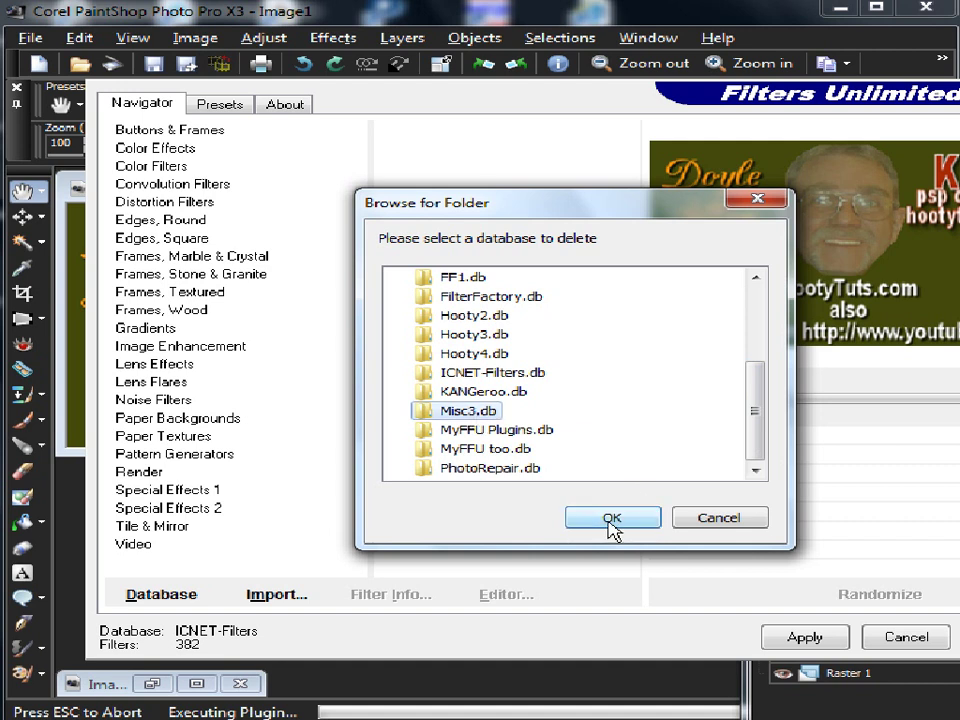
click(612, 528)
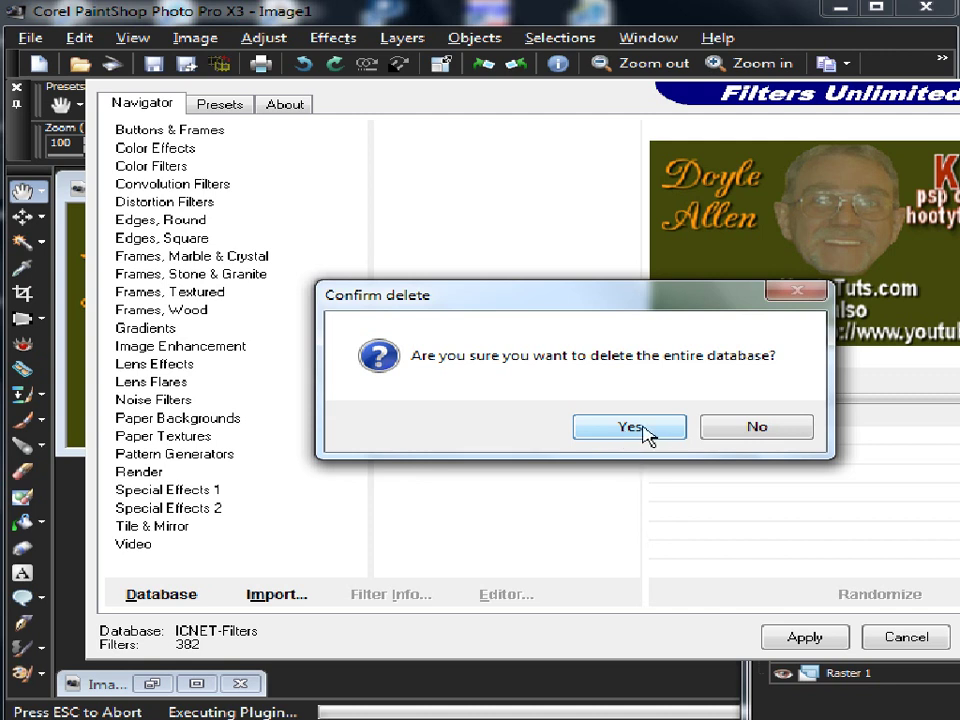
click(643, 428)
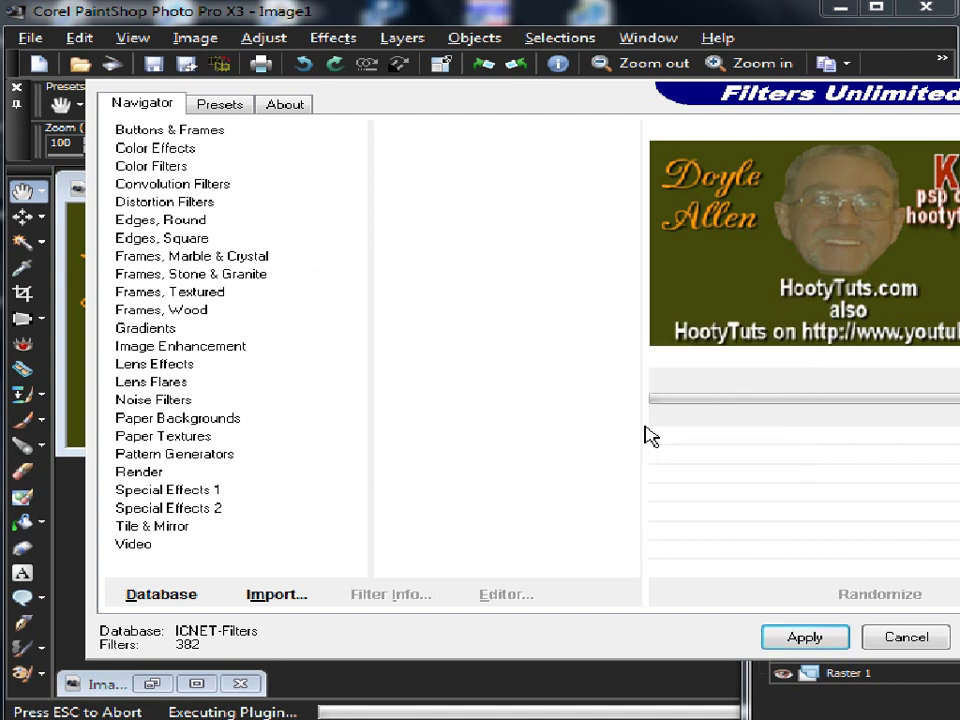
click(203, 598)
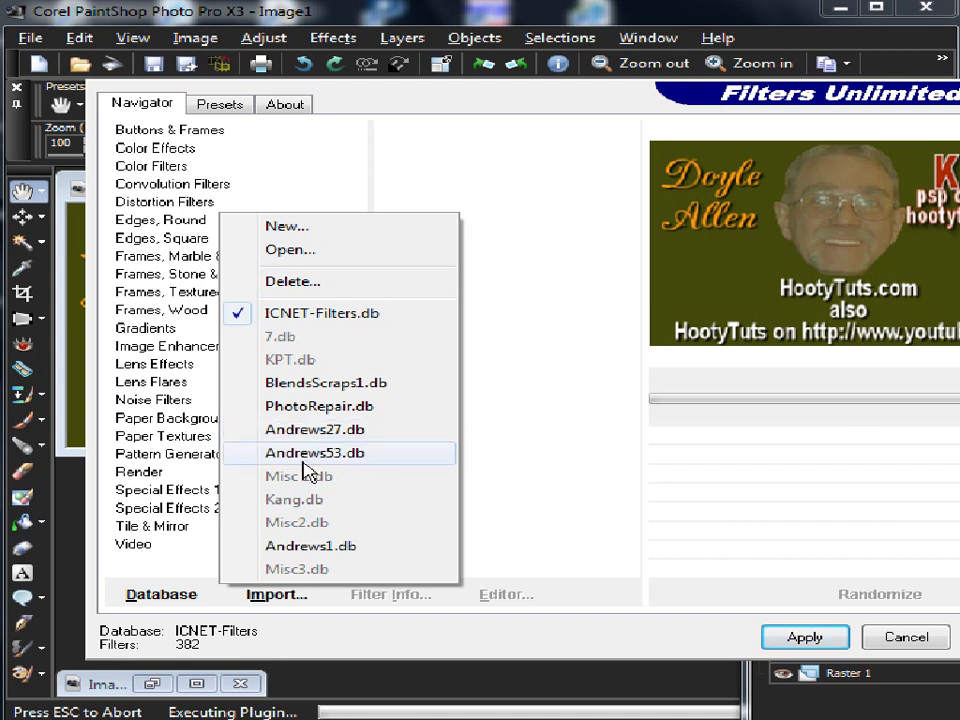
click(523, 472)
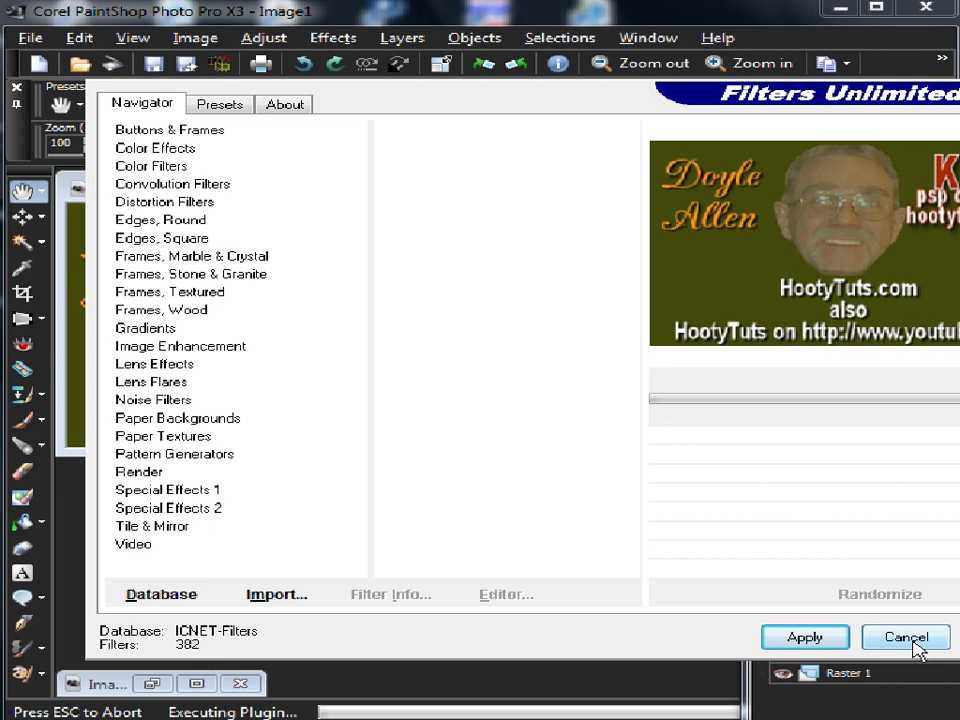
click(913, 643)
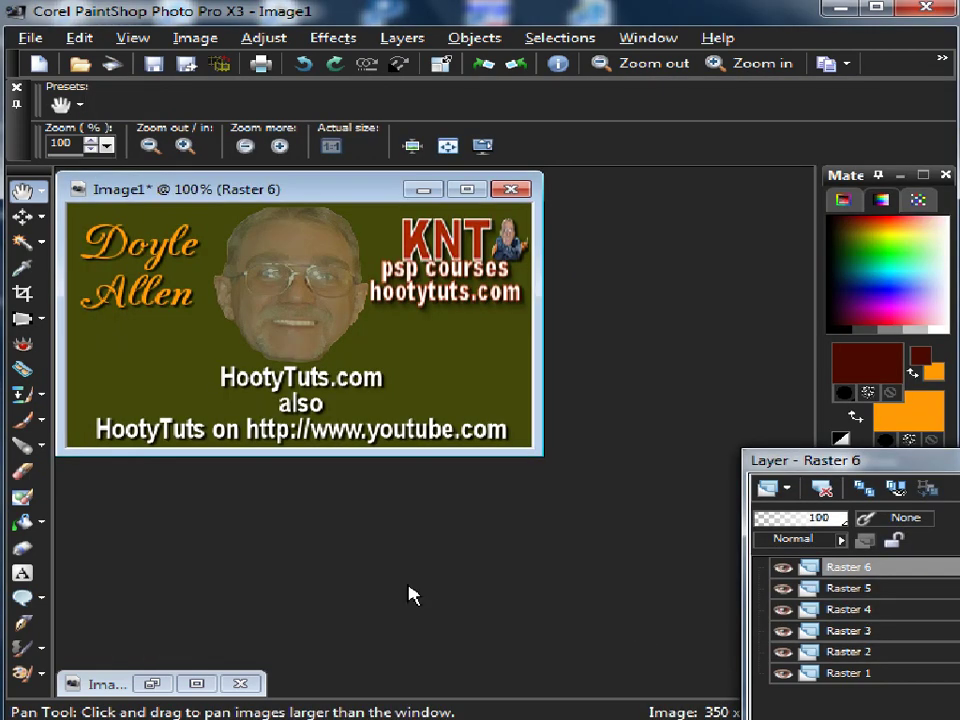